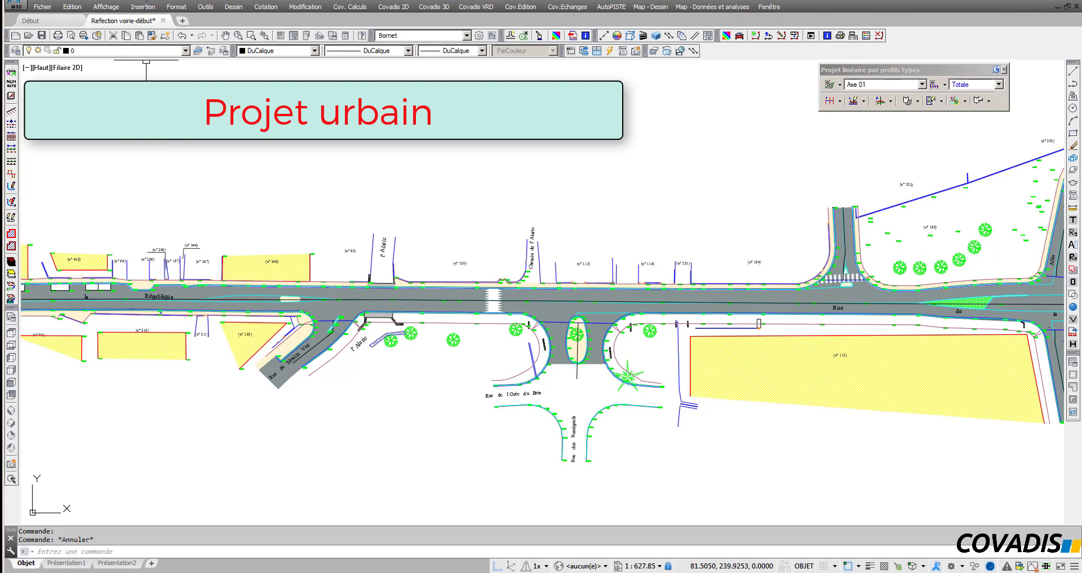
Step: Restore the Projet layer state to show only the project lines of the road
{"action": "left_click", "coordinate": [146, 0]}
{"action": "left_click", "coordinate": [150, 66]}
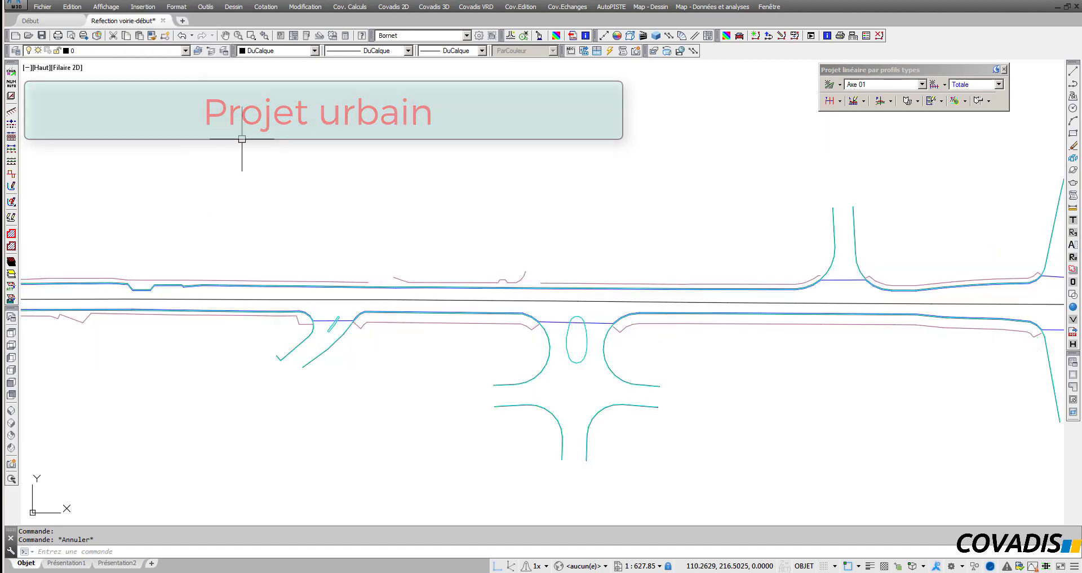
Step: Highlight the building threshold lines on both sides of the street, and separately the two roadway edge polylines, to examine them
{"action": "left_click", "coordinate": [472, 279]}
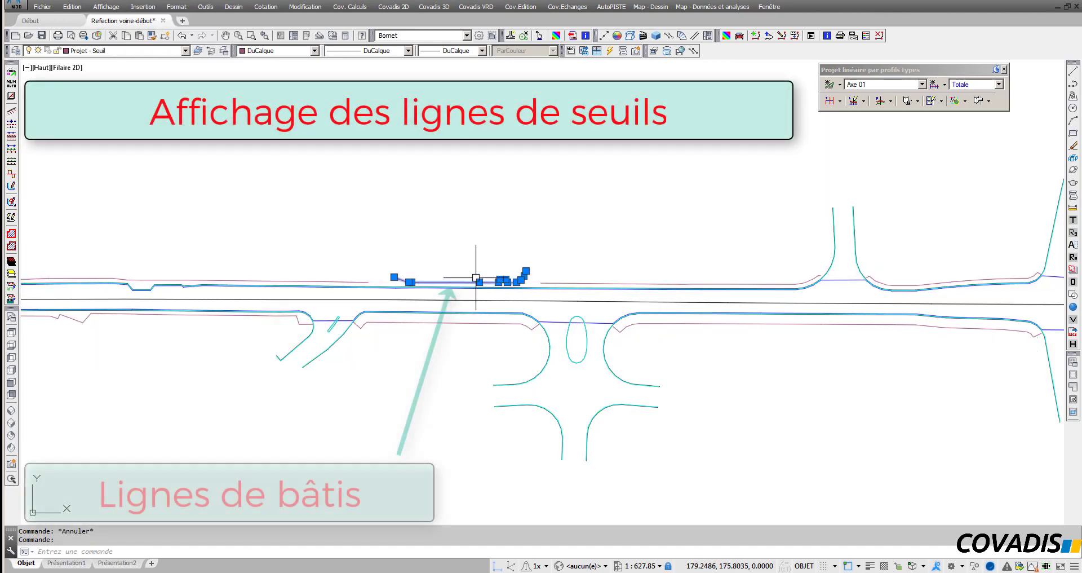
{"action": "left_click", "coordinate": [667, 322]}
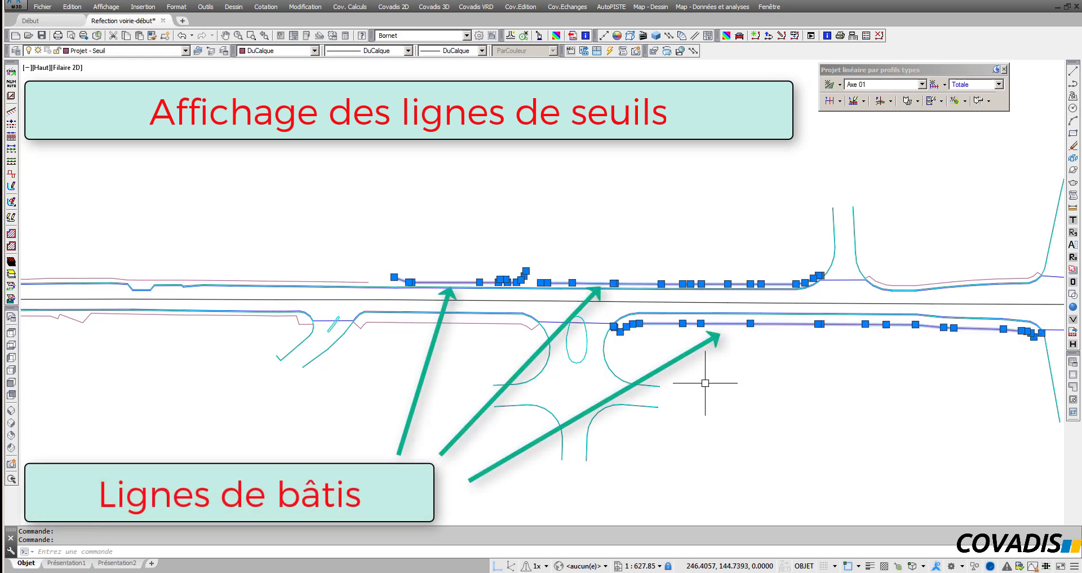
{"action": "key", "text": "Escape"}
{"action": "left_click", "coordinate": [563, 321]}
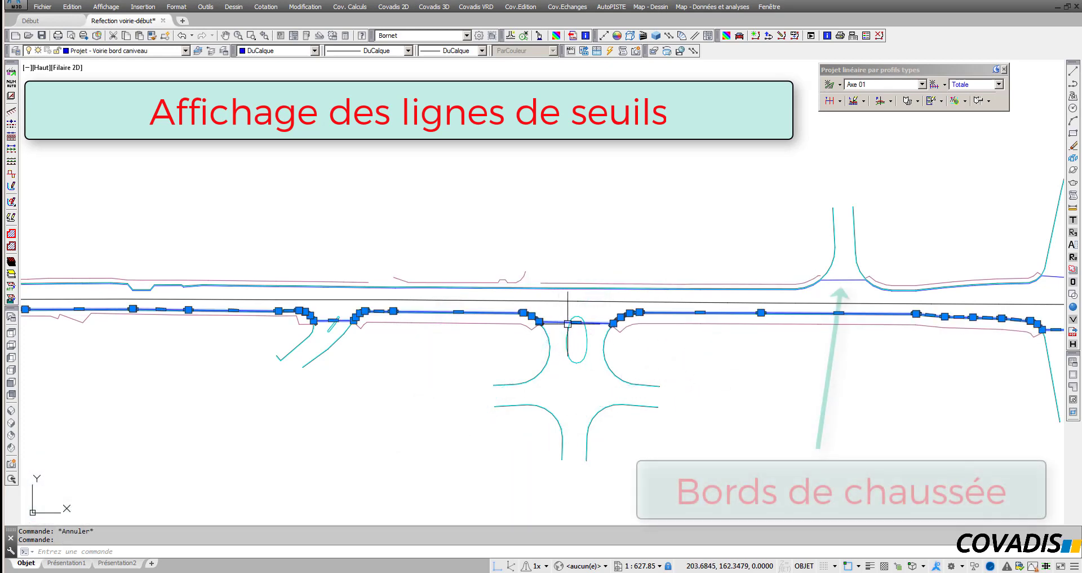
{"action": "left_click", "coordinate": [838, 282]}
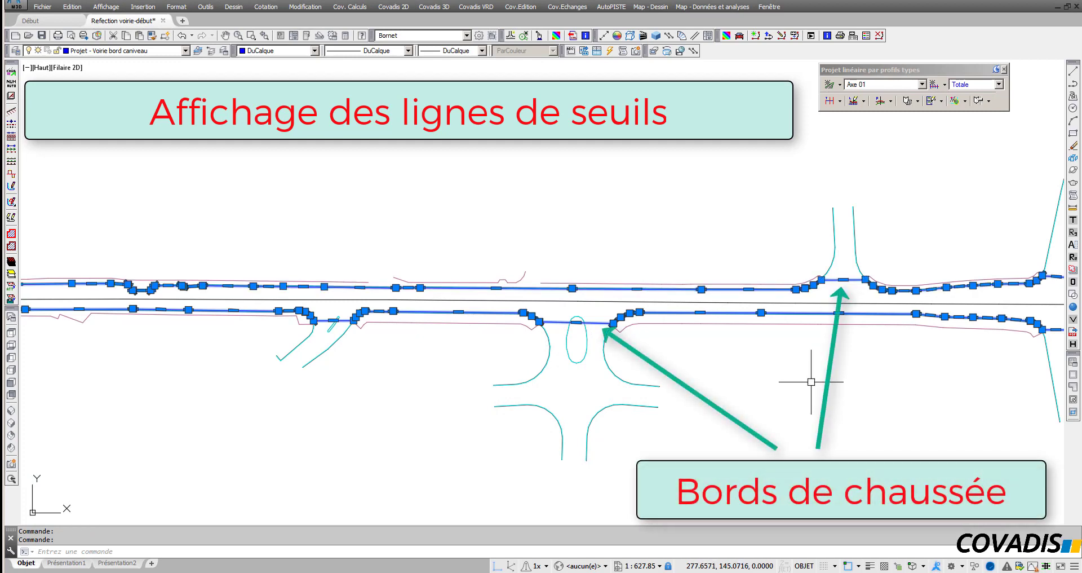
{"action": "key", "text": "Escape"}
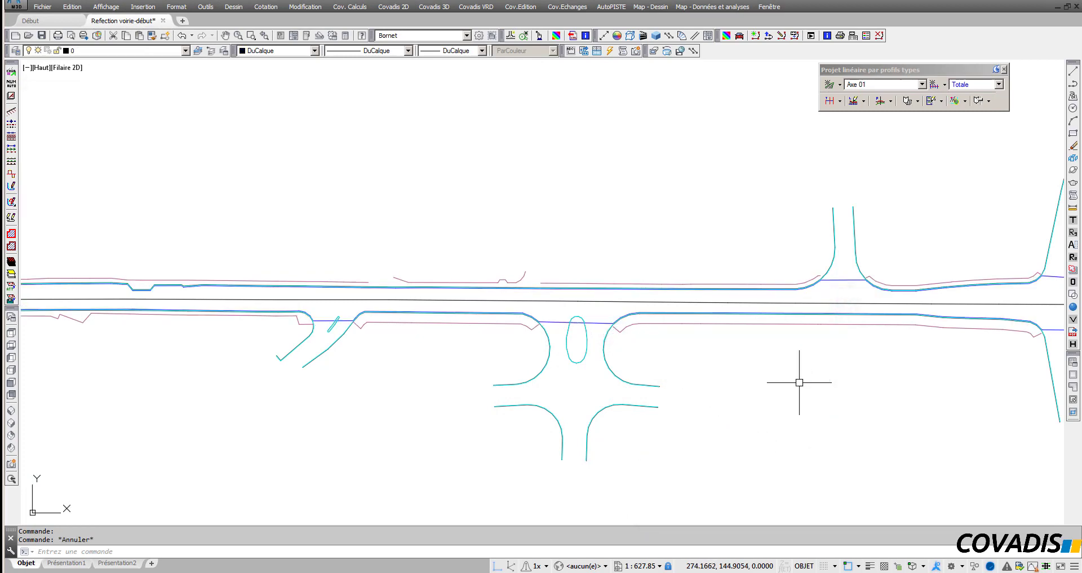
Step: Restore the axe en plan layer state to show the axis, followed by Tabulation to show its cross-section positions
{"action": "left_click", "coordinate": [144, 7]}
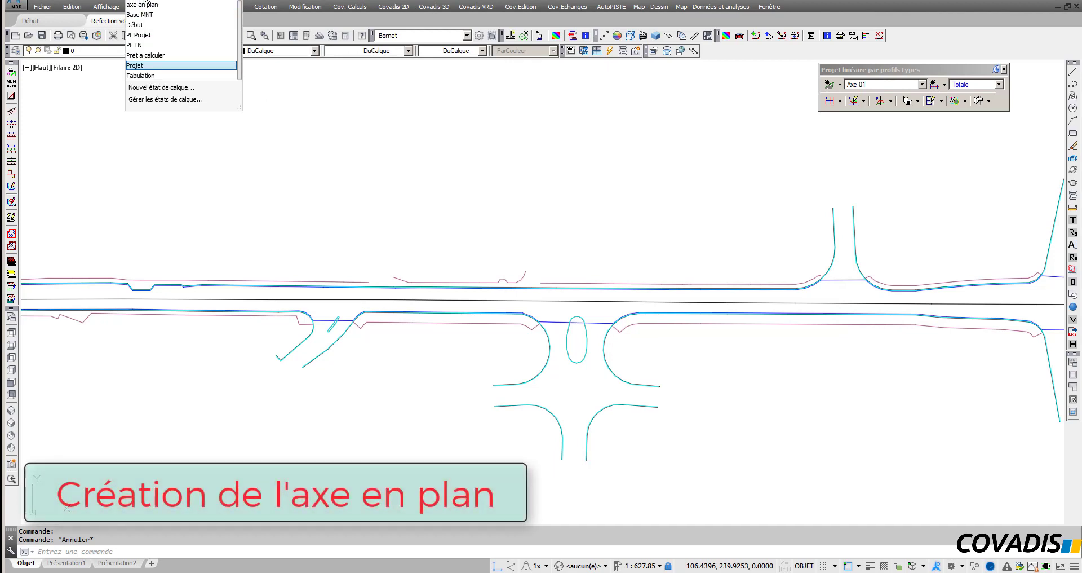
{"action": "left_click", "coordinate": [151, 7]}
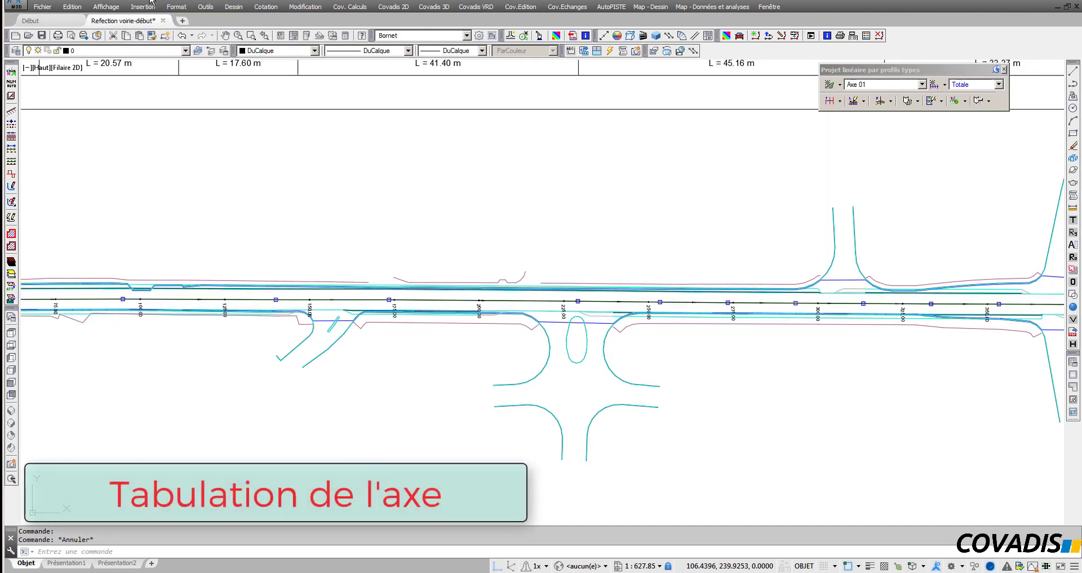
{"action": "left_click", "coordinate": [151, 0]}
{"action": "left_click", "coordinate": [167, 76]}
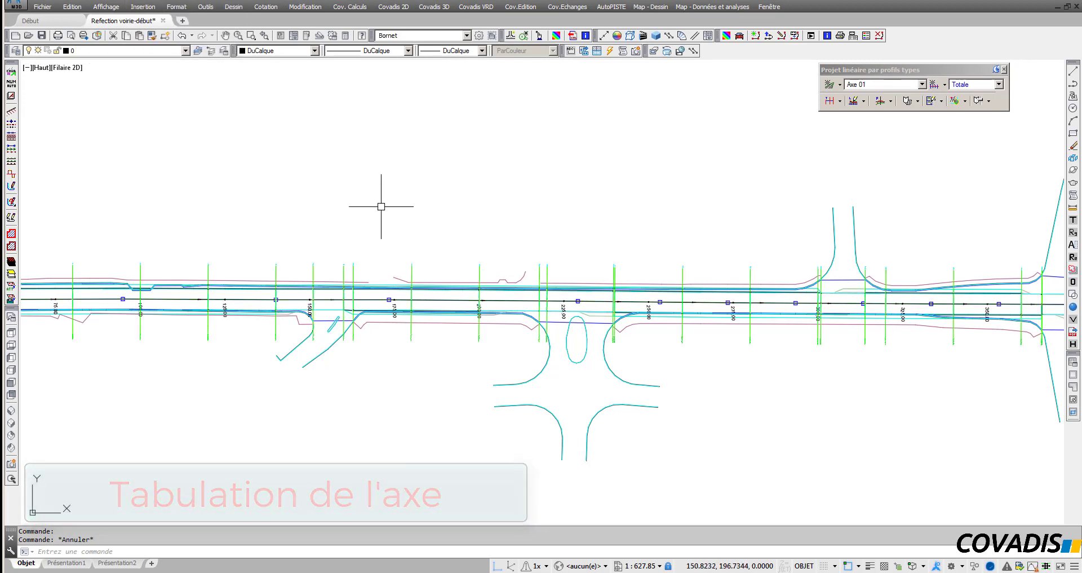
Step: Restore the Vue3D viewport configuration and display the longitudinal profile with the PL TN and PL Projet layer states in turn
{"action": "left_click", "coordinate": [656, 36]}
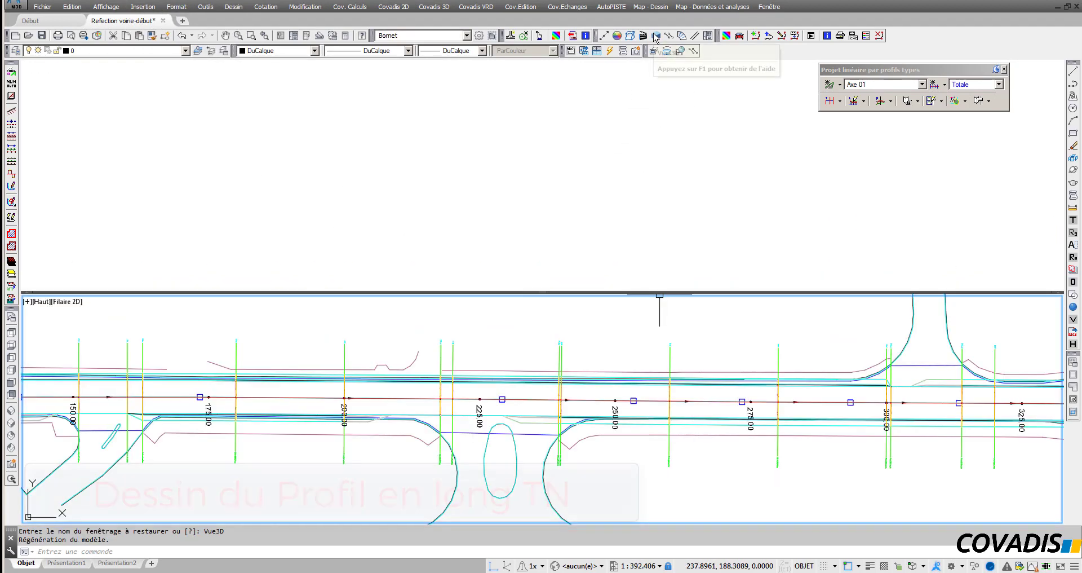
{"action": "left_click", "coordinate": [149, 0]}
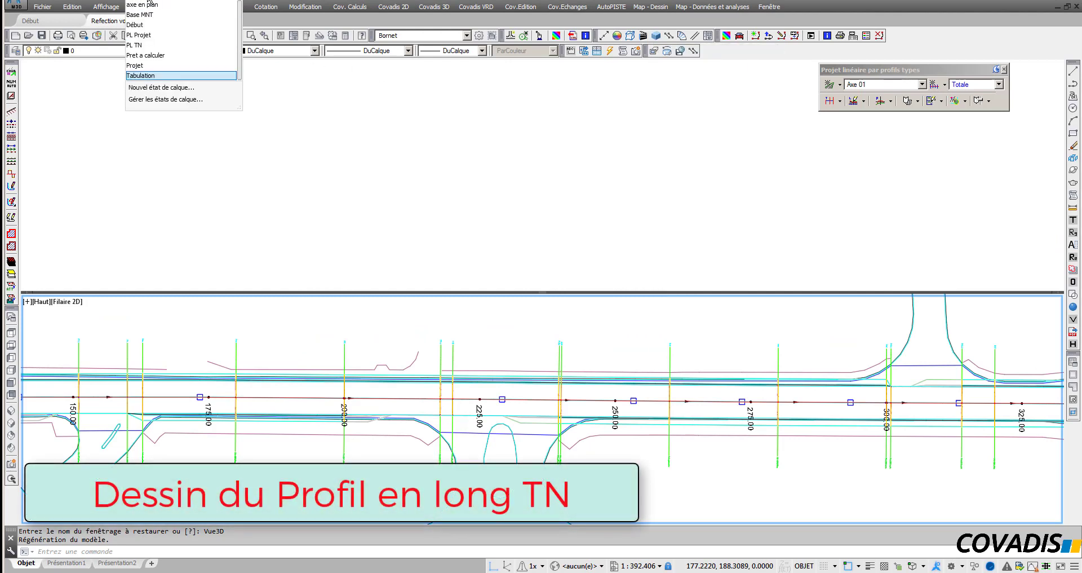
{"action": "left_click", "coordinate": [135, 45]}
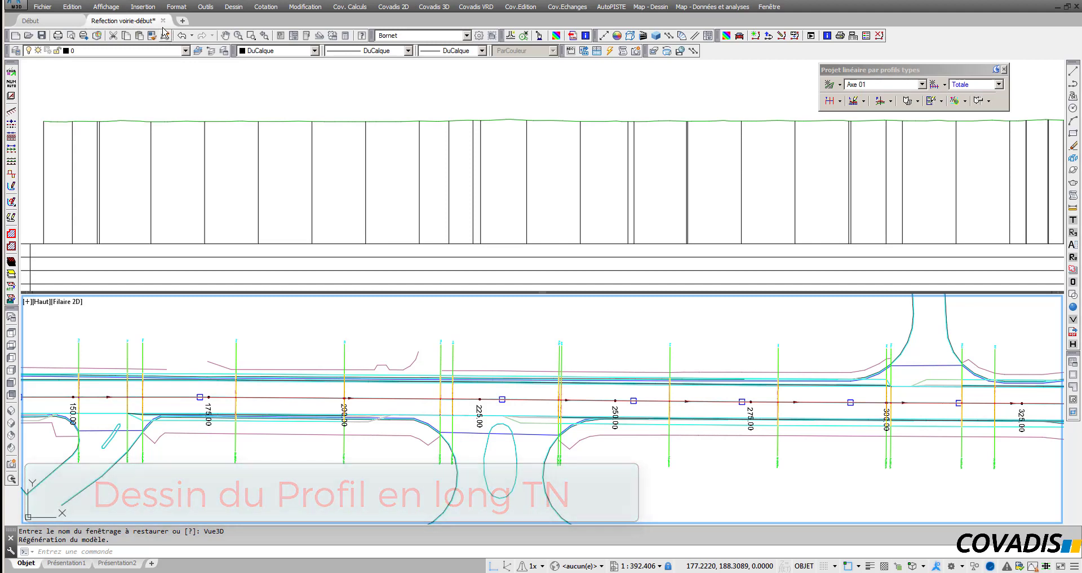
{"action": "left_click", "coordinate": [145, 2]}
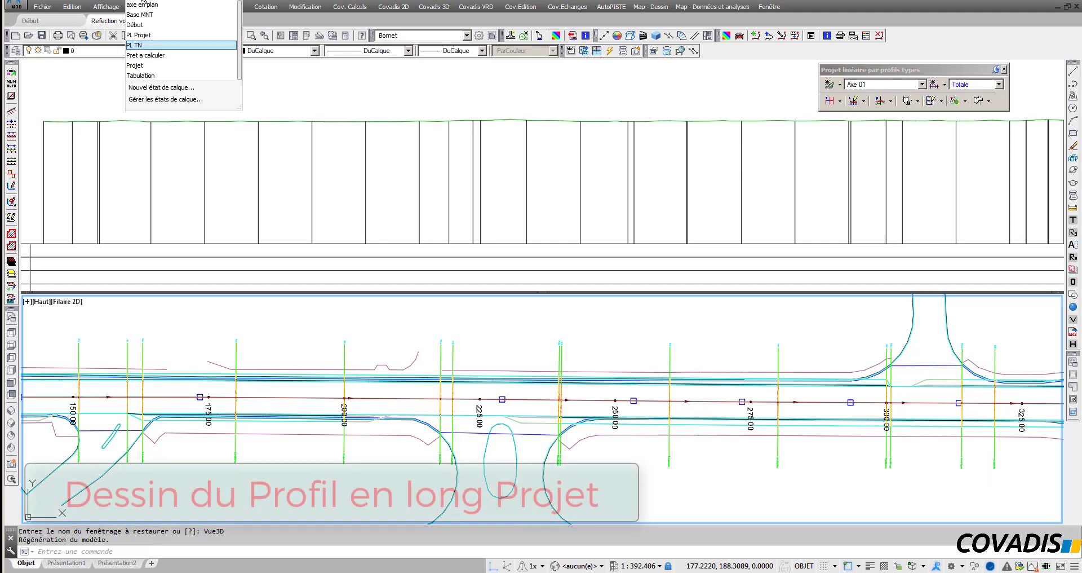
{"action": "left_click", "coordinate": [163, 35]}
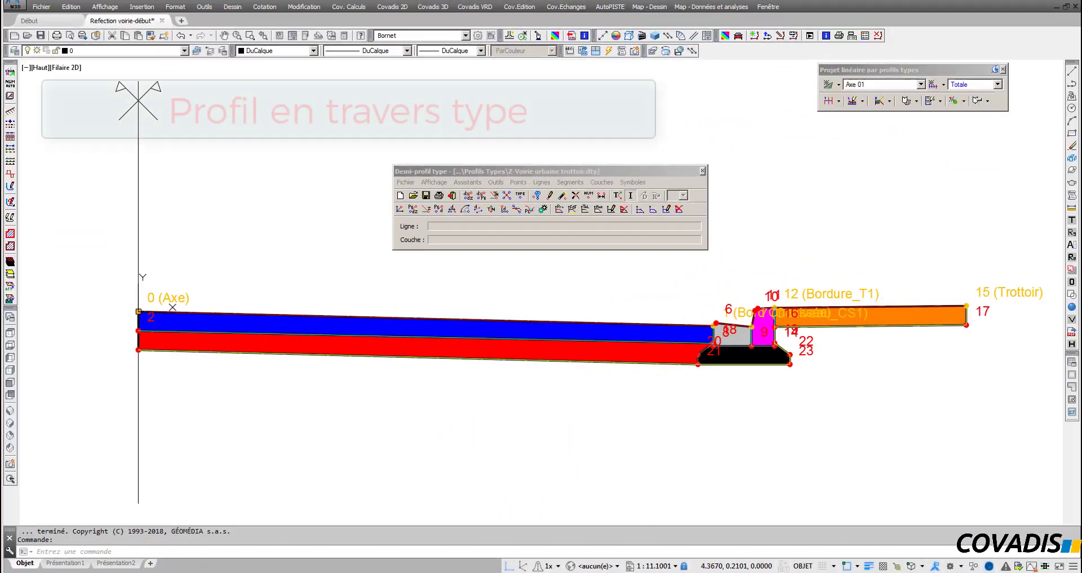
Step: Open the point control definition for the half typical profile Z-Voirie urbaine trottoir
{"action": "scroll", "coordinate": [969, 271], "scroll_direction": "up", "scroll_amount": 5}
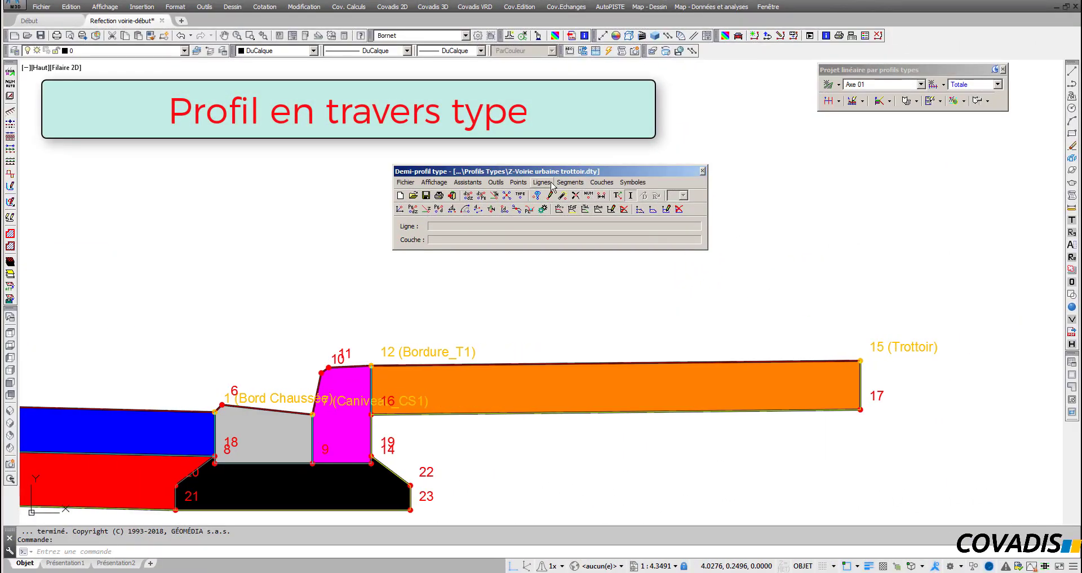
{"action": "left_click", "coordinate": [518, 182]}
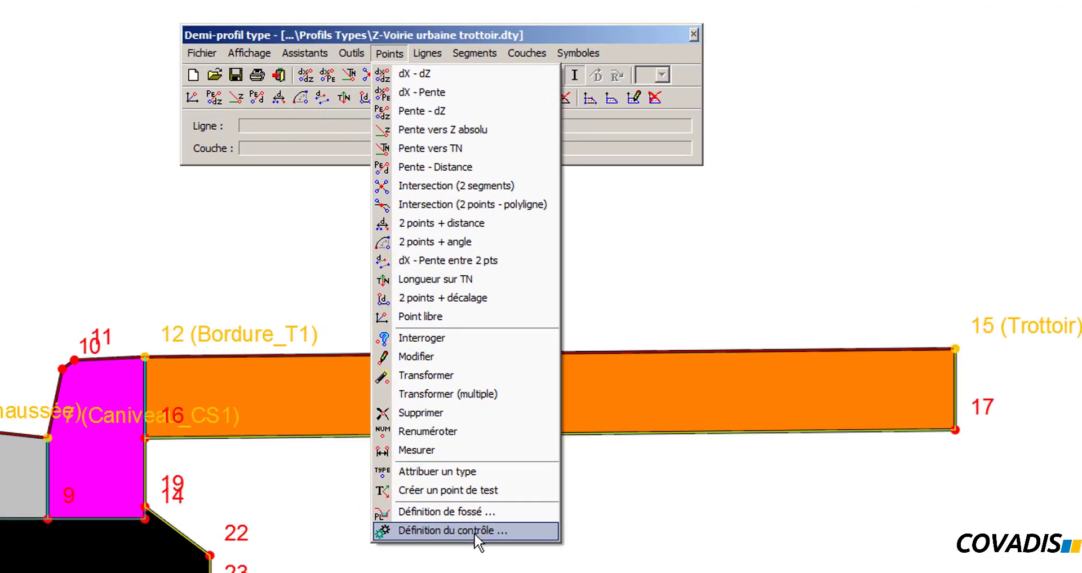
{"action": "left_click", "coordinate": [475, 532]}
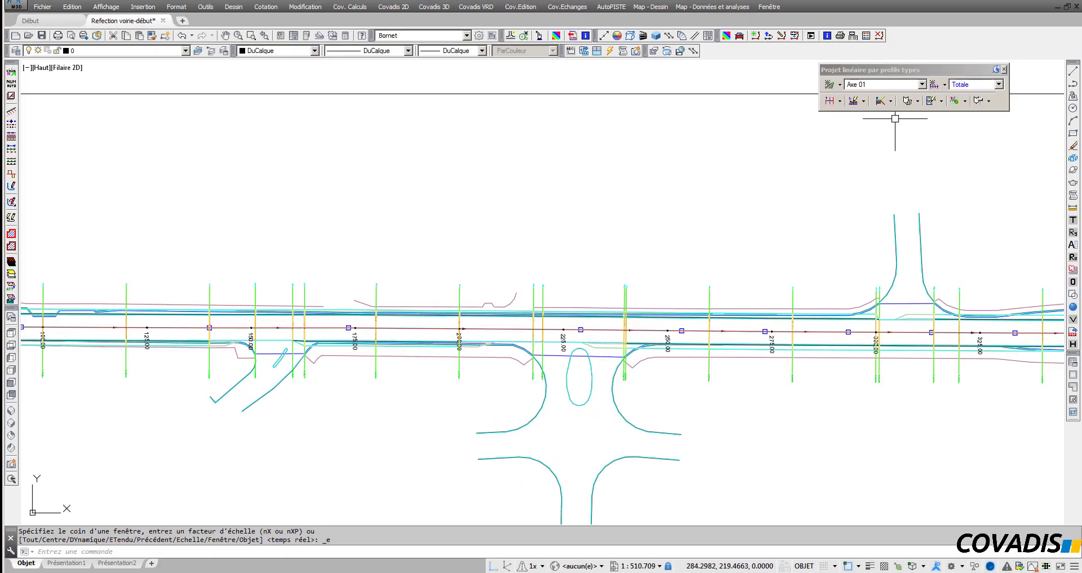
Step: In the typed point management of Axe 01, make Bord Chaussée follow the two roadway edge polylines
{"action": "left_click", "coordinate": [891, 104]}
{"action": "left_click", "coordinate": [910, 147]}
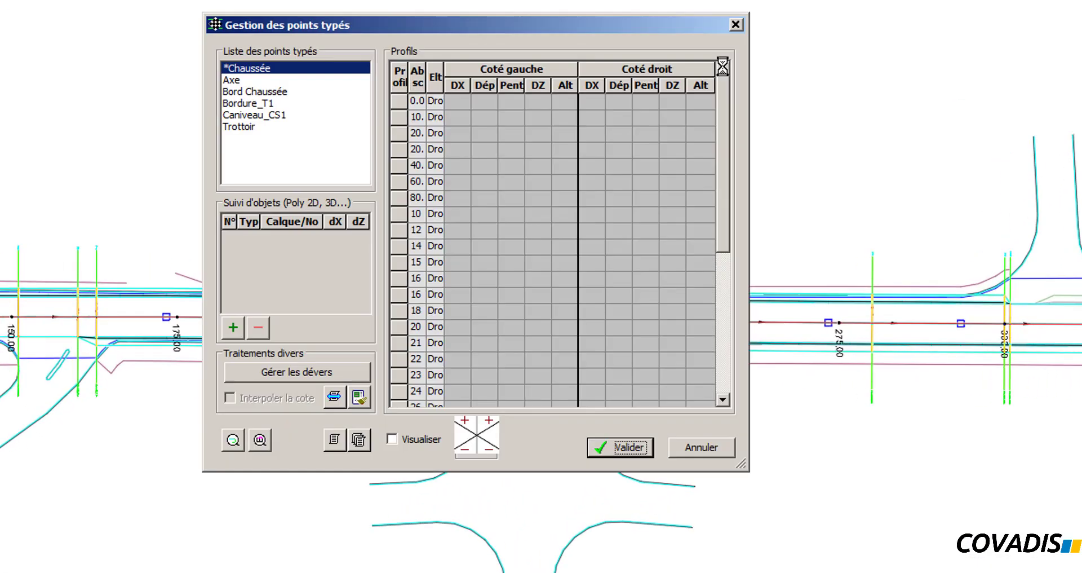
{"action": "left_click", "coordinate": [261, 93]}
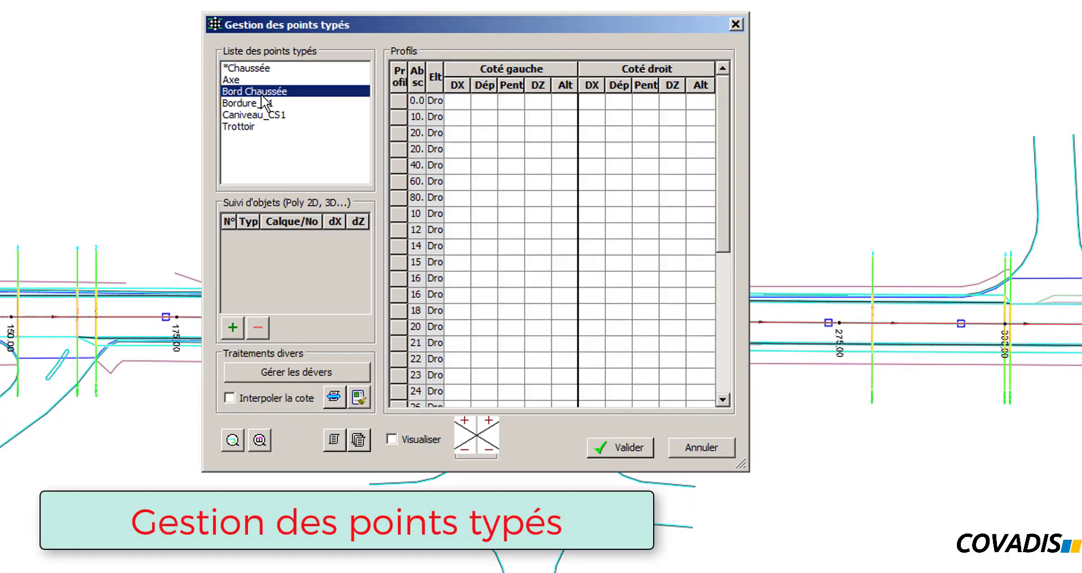
{"action": "left_click", "coordinate": [238, 326]}
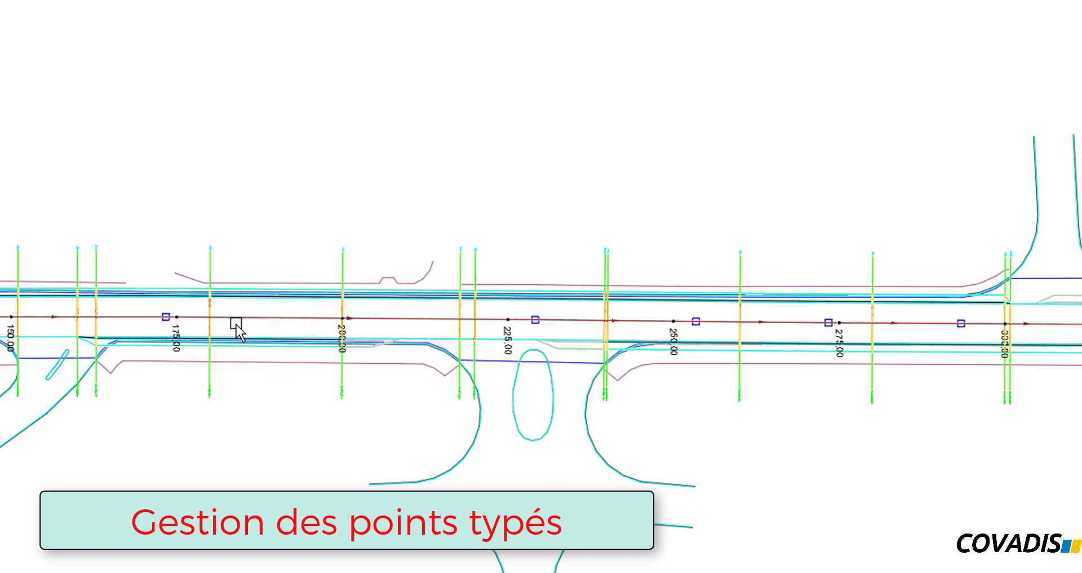
{"action": "left_click", "coordinate": [1059, 278]}
{"action": "left_click", "coordinate": [235, 329]}
{"action": "left_click", "coordinate": [40, 358]}
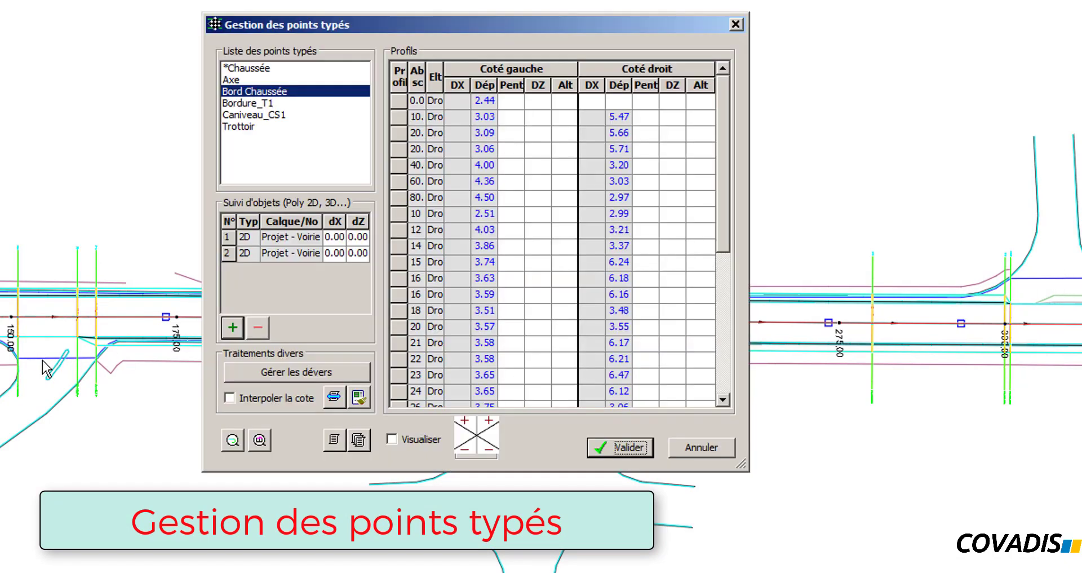
Step: Make the Trottoir typed point follow all objects on the Projet - Seuil layer, and validate the typed point settings
{"action": "left_click", "coordinate": [255, 128]}
{"action": "left_click", "coordinate": [233, 327]}
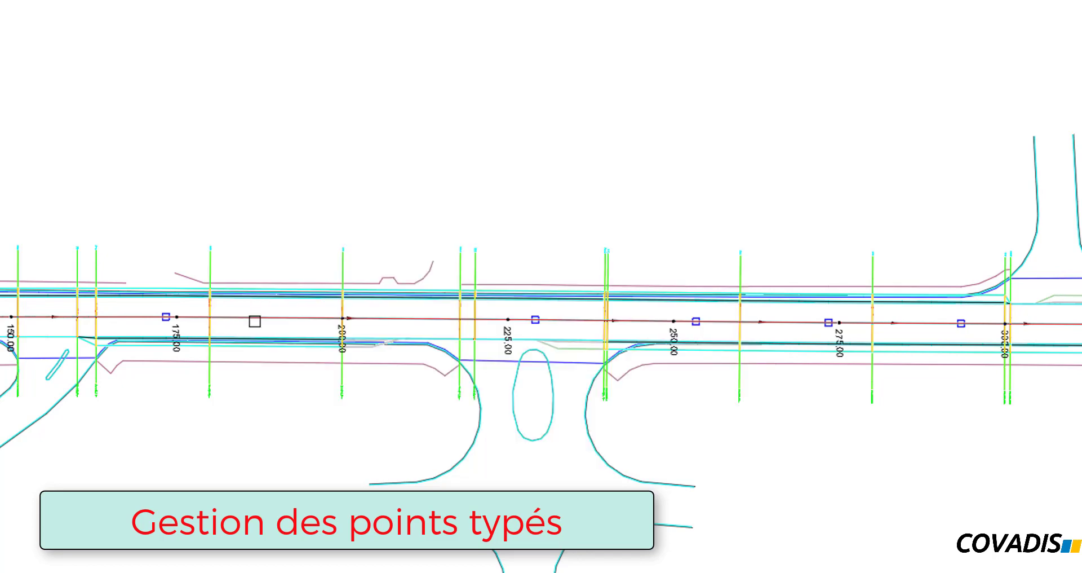
{"action": "right_click", "coordinate": [411, 162]}
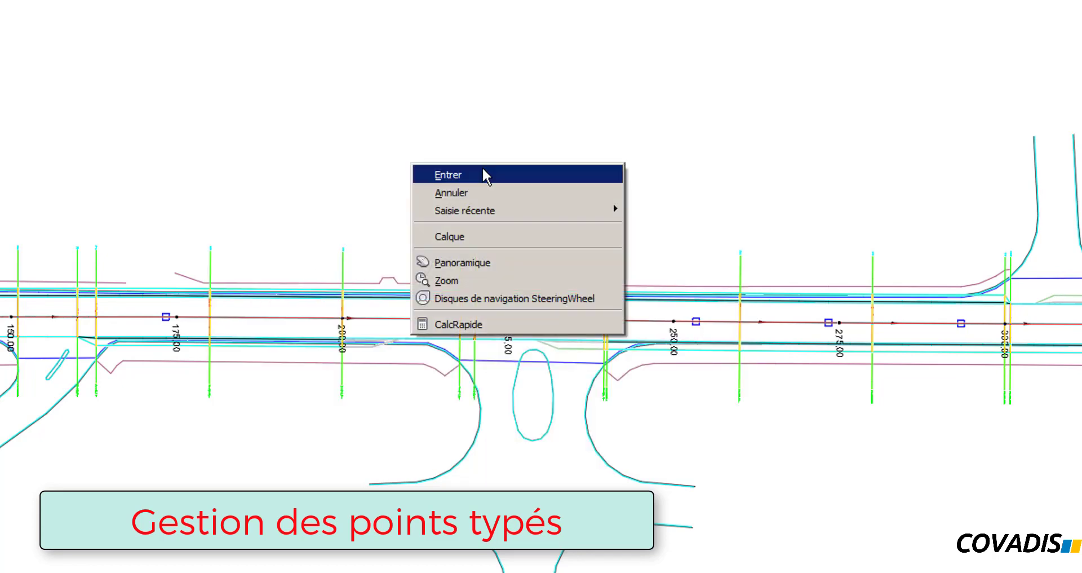
{"action": "left_click", "coordinate": [509, 240]}
{"action": "left_click", "coordinate": [295, 396]}
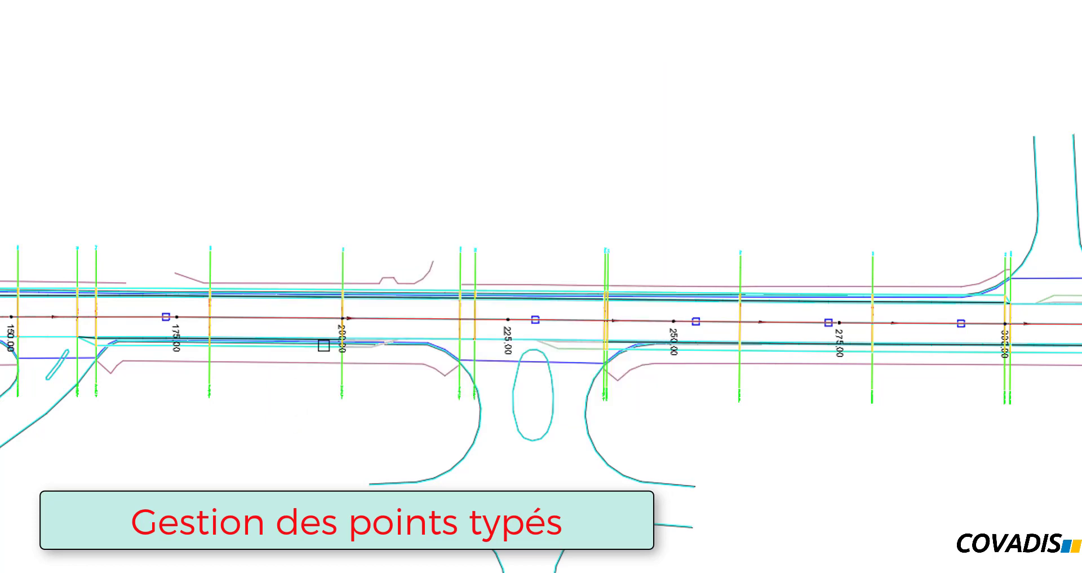
{"action": "left_click", "coordinate": [520, 281]}
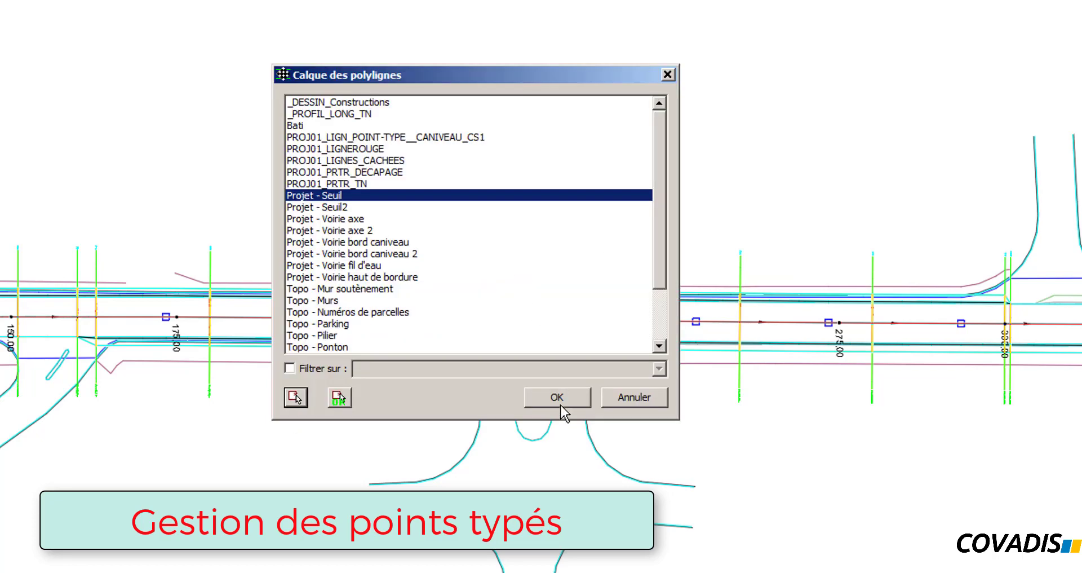
{"action": "left_click", "coordinate": [565, 398]}
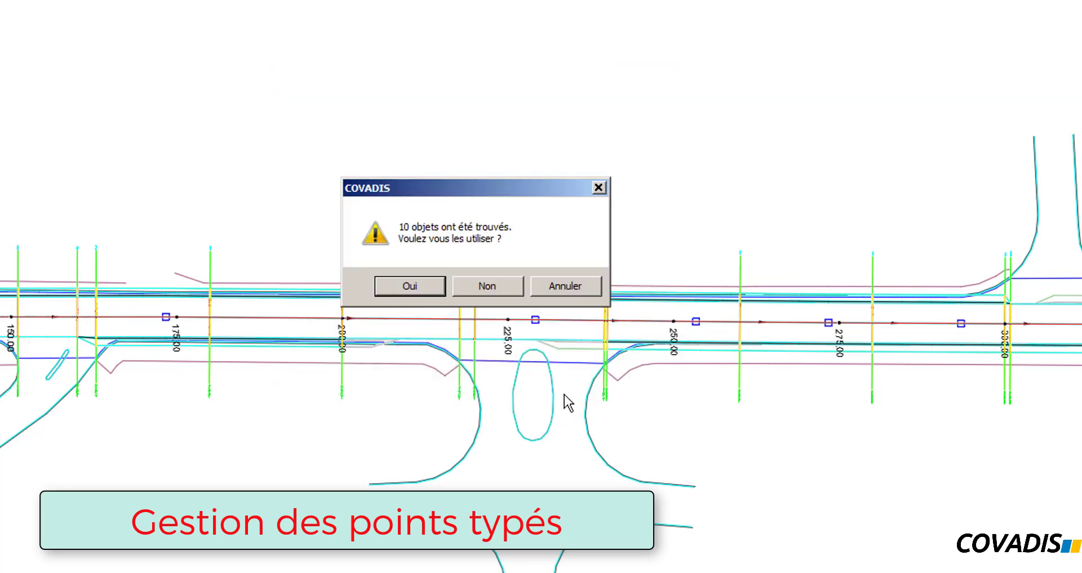
{"action": "left_click", "coordinate": [417, 285]}
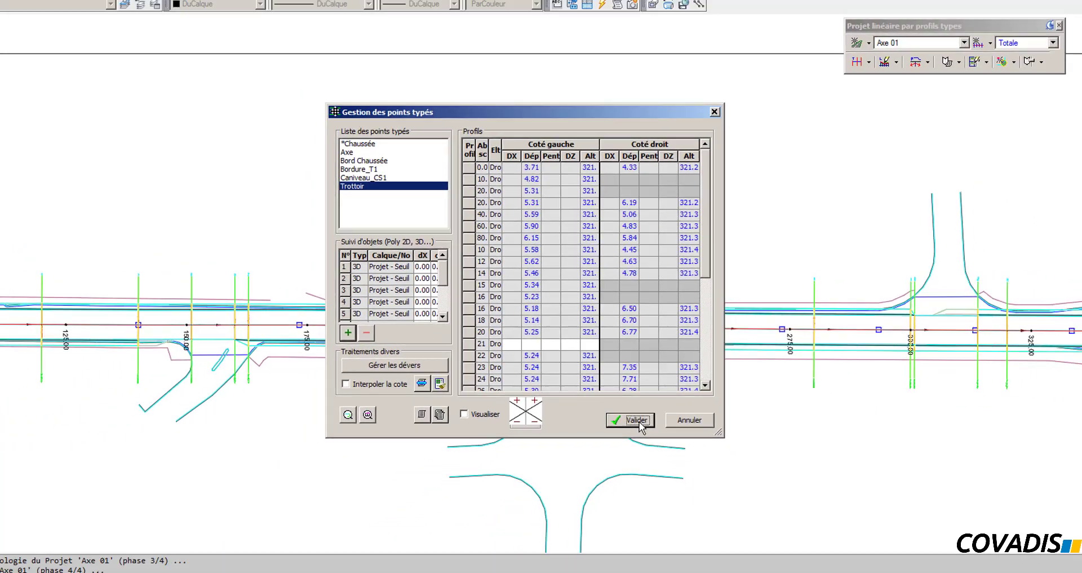
{"action": "left_click", "coordinate": [636, 420]}
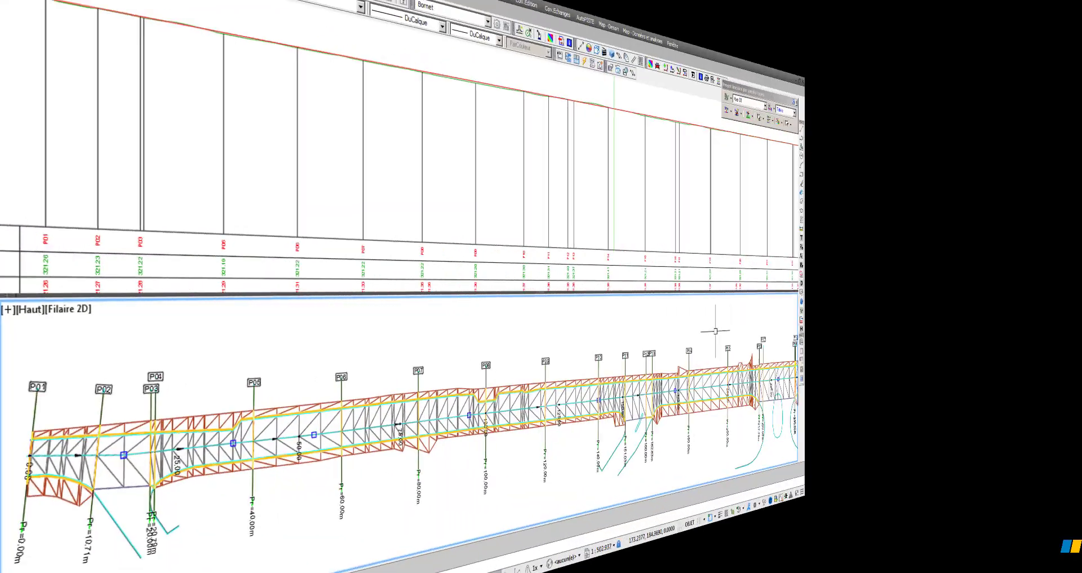
Step: Open the project altitude simulation for Axe 01 and move its dialog clear of the profile preview
{"action": "left_click", "coordinate": [752, 116]}
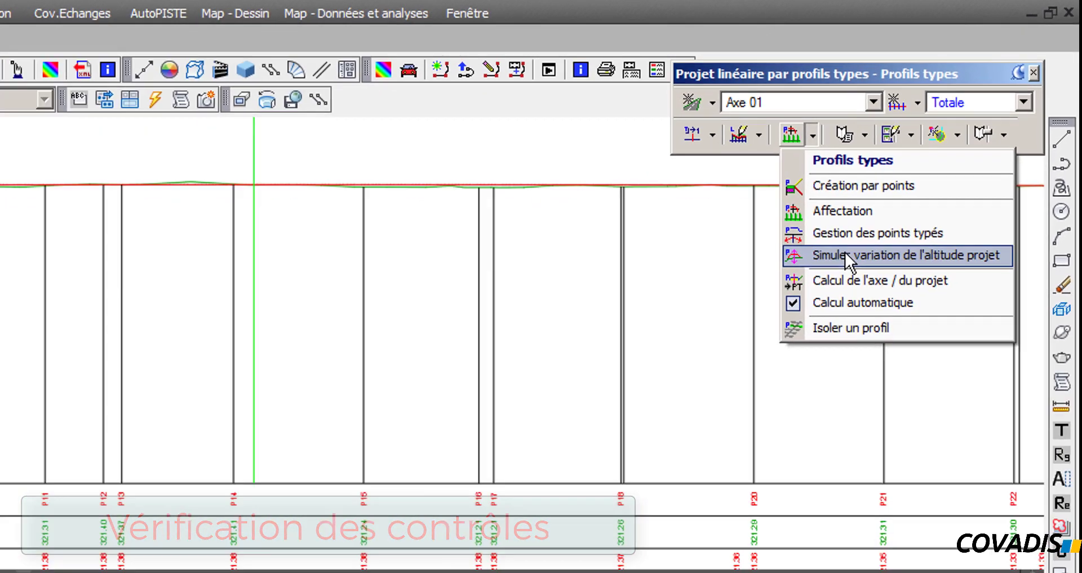
{"action": "left_click", "coordinate": [756, 346]}
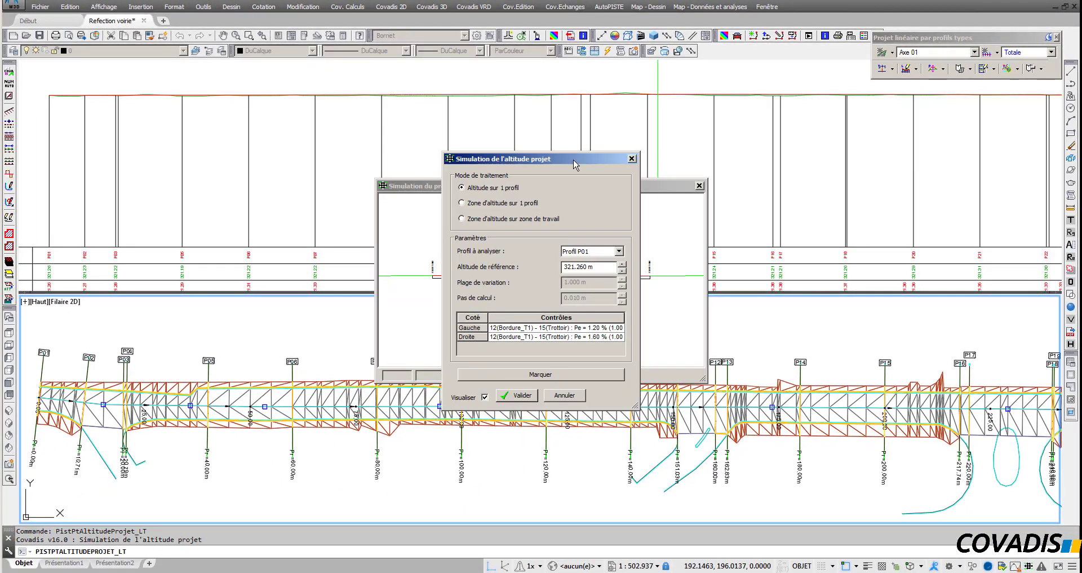
{"action": "left_click_drag", "start_coordinate": [575, 164], "coordinate": [849, 161]}
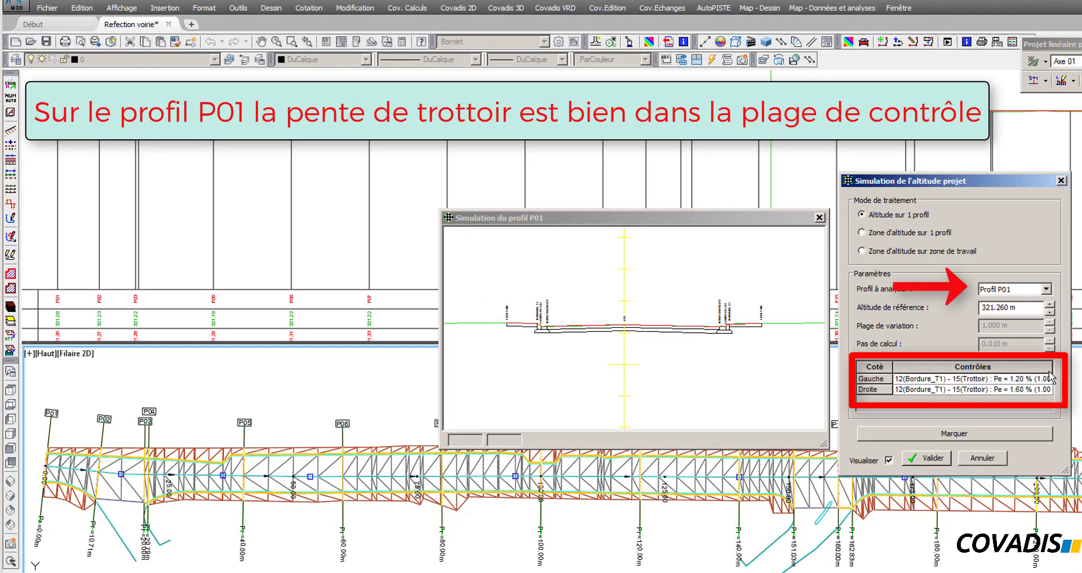
Step: Analyse Profil P02 with a reference altitude of 321.259 m and mark that altitude on the longitudinal profile
{"action": "left_click", "coordinate": [1046, 289]}
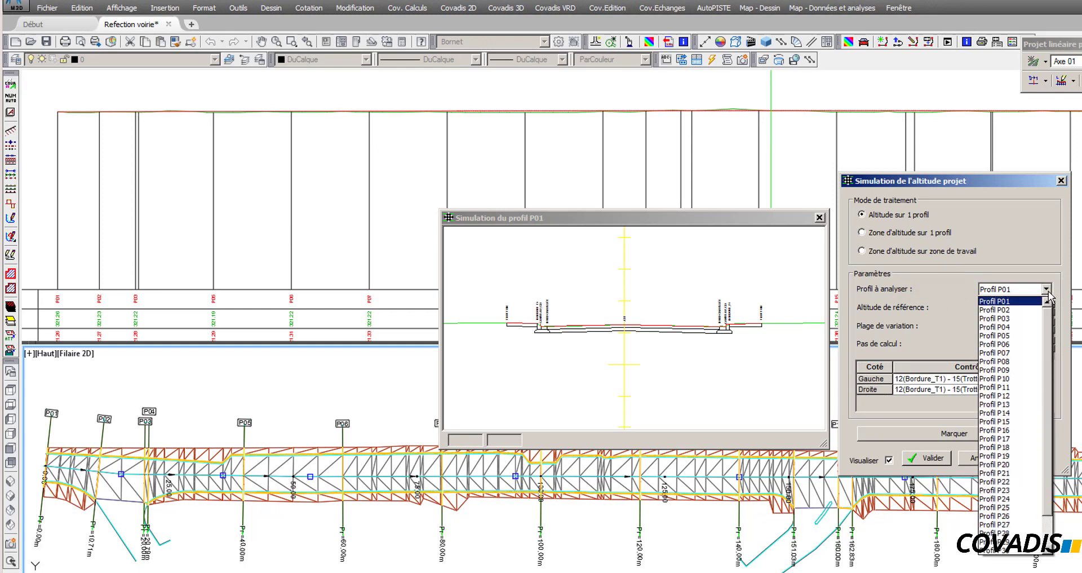
{"action": "left_click", "coordinate": [1029, 310]}
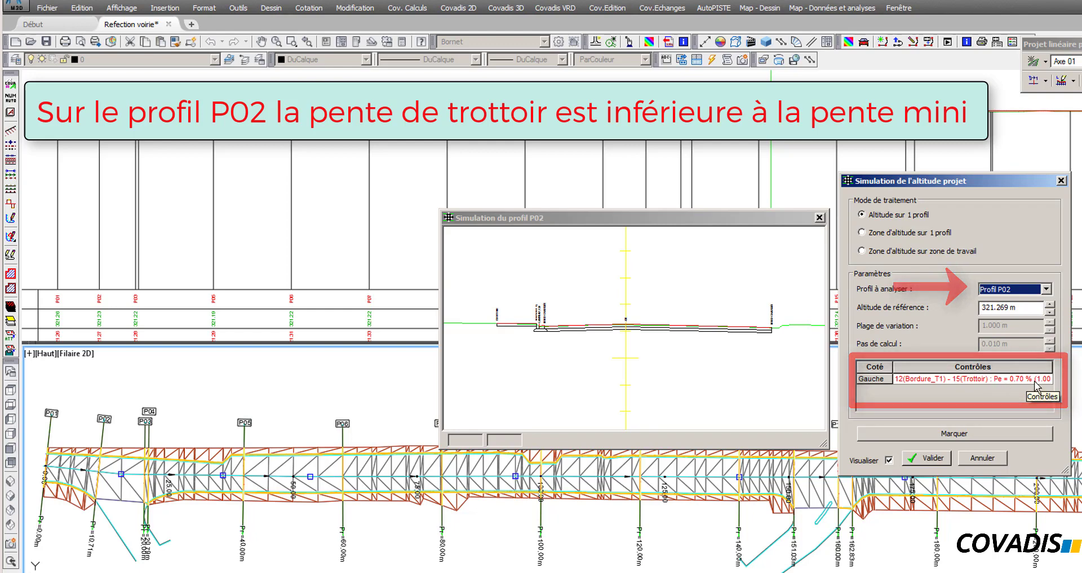
{"action": "left_click", "coordinate": [1050, 312]}
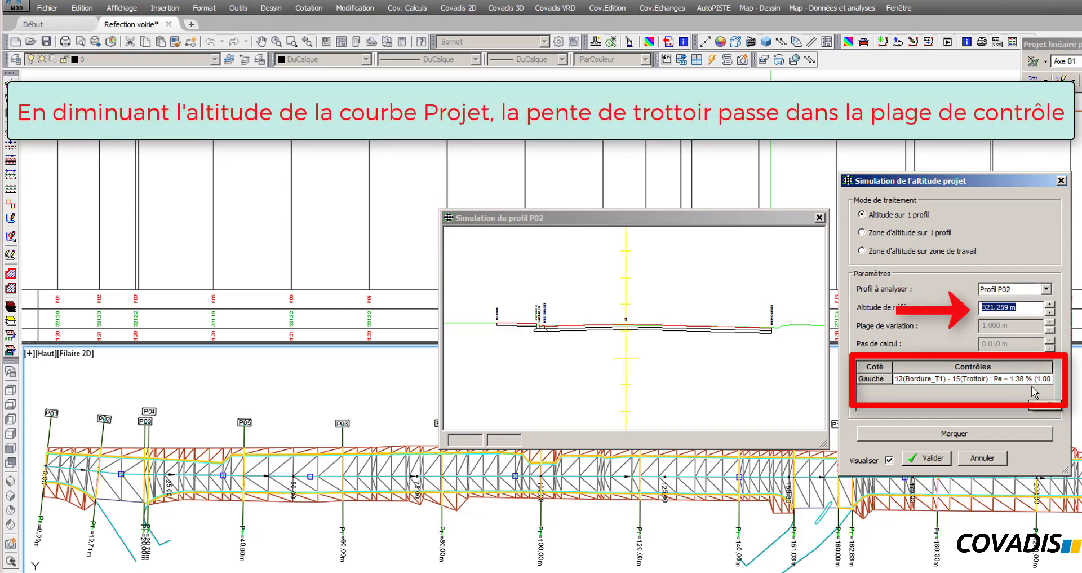
{"action": "left_click", "coordinate": [971, 434]}
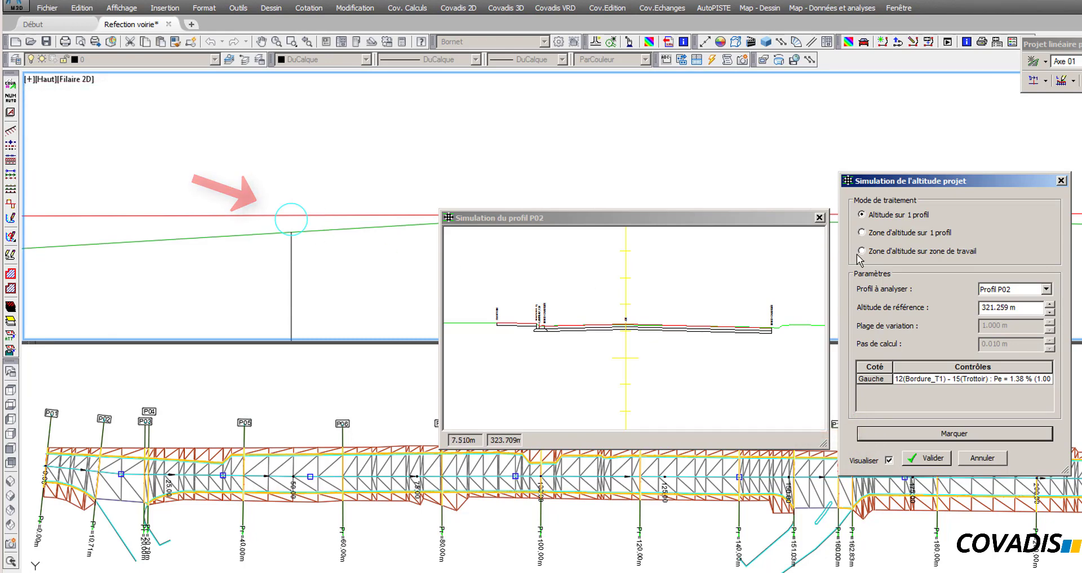
Step: Analyse the altitude zones on Profil P02 and over the Totale work zone, with a 1.000 m range and 0.010 m step, and validate the simulation
{"action": "left_click", "coordinate": [918, 234]}
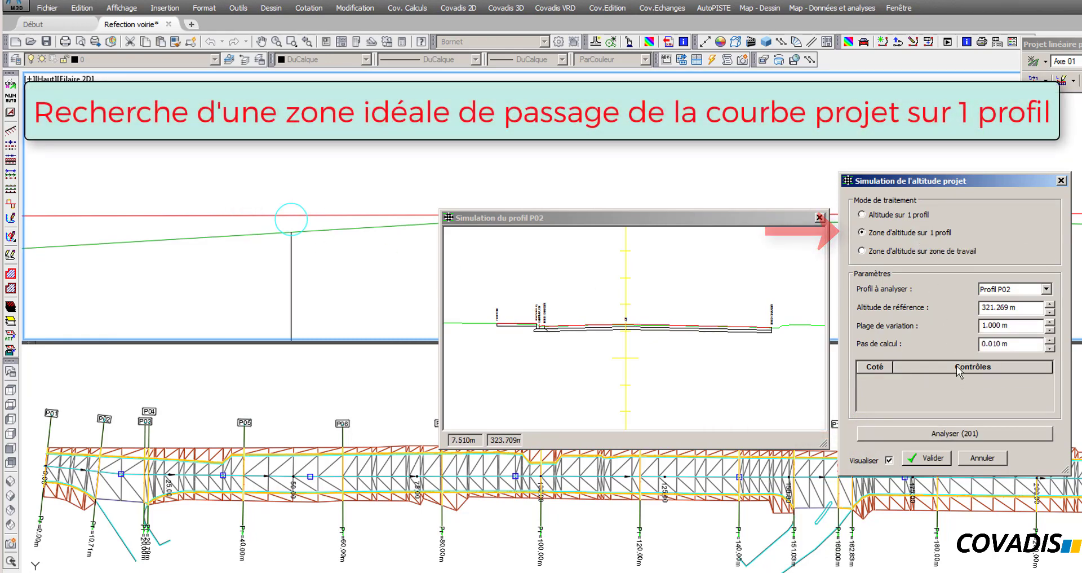
{"action": "left_click", "coordinate": [964, 435]}
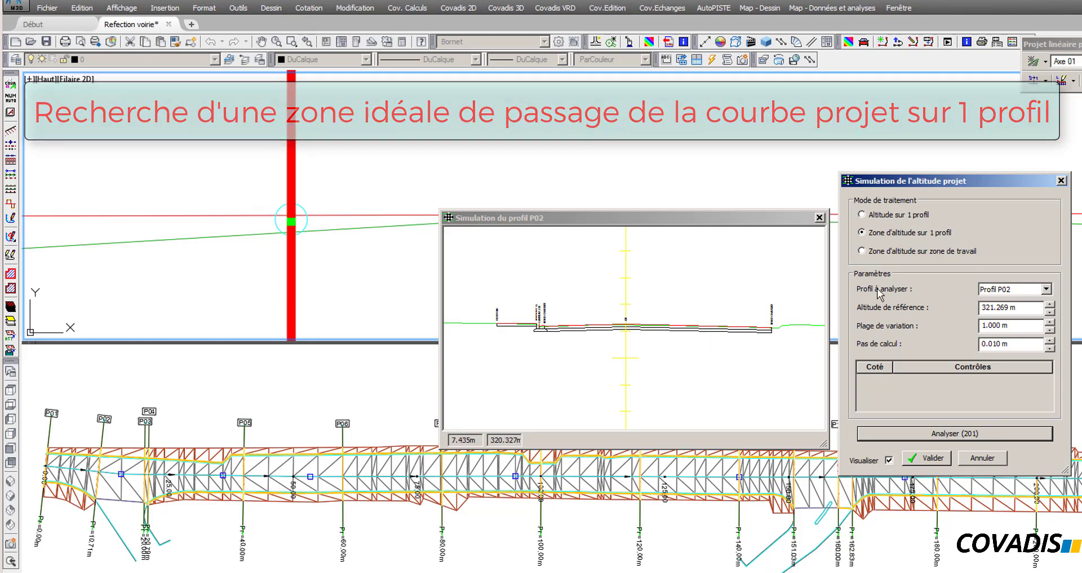
{"action": "left_click", "coordinate": [913, 251]}
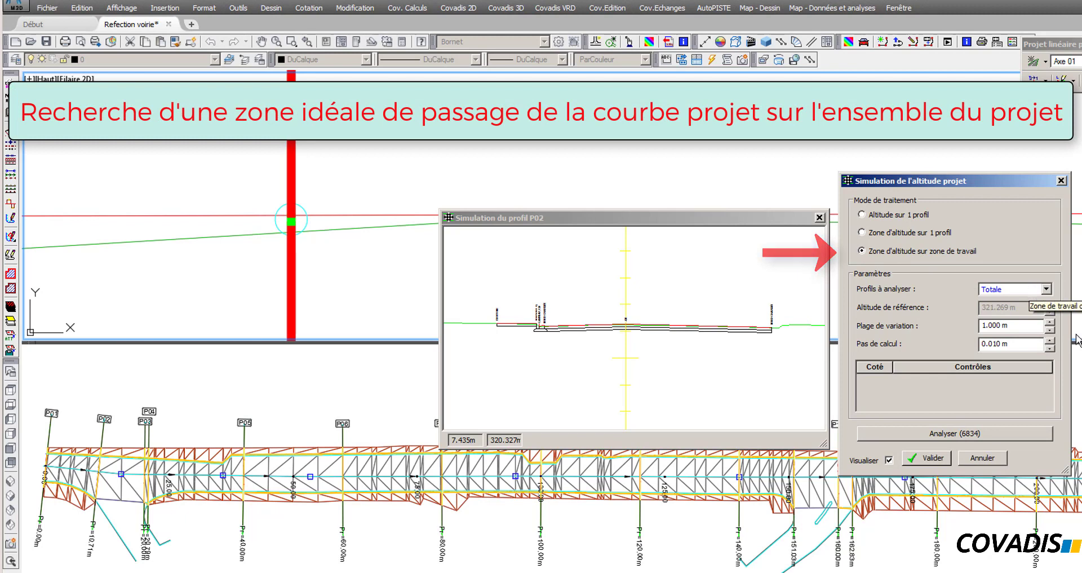
{"action": "left_click", "coordinate": [969, 432]}
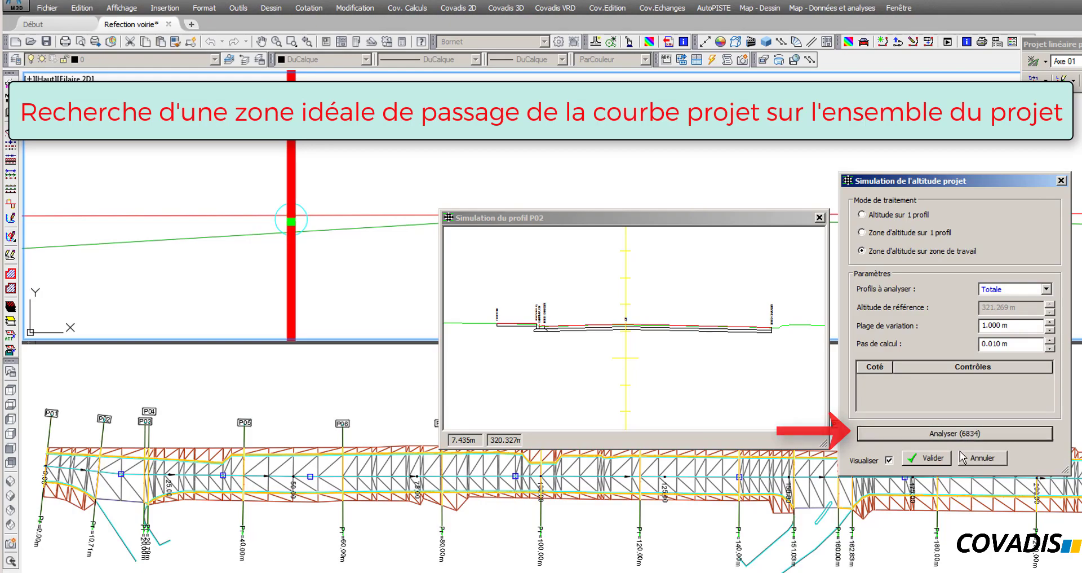
{"action": "left_click", "coordinate": [940, 459]}
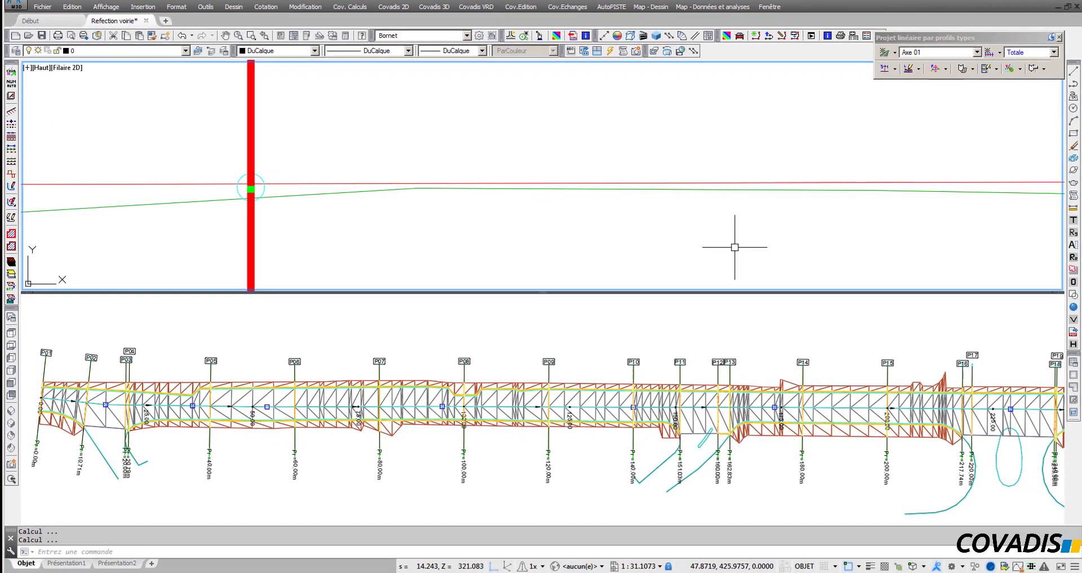
Step: Examine the marked altitude zones of the successive profiles against the project curve along the longitudinal profile
{"action": "scroll", "coordinate": [904, 198], "scroll_direction": "up", "scroll_amount": 4}
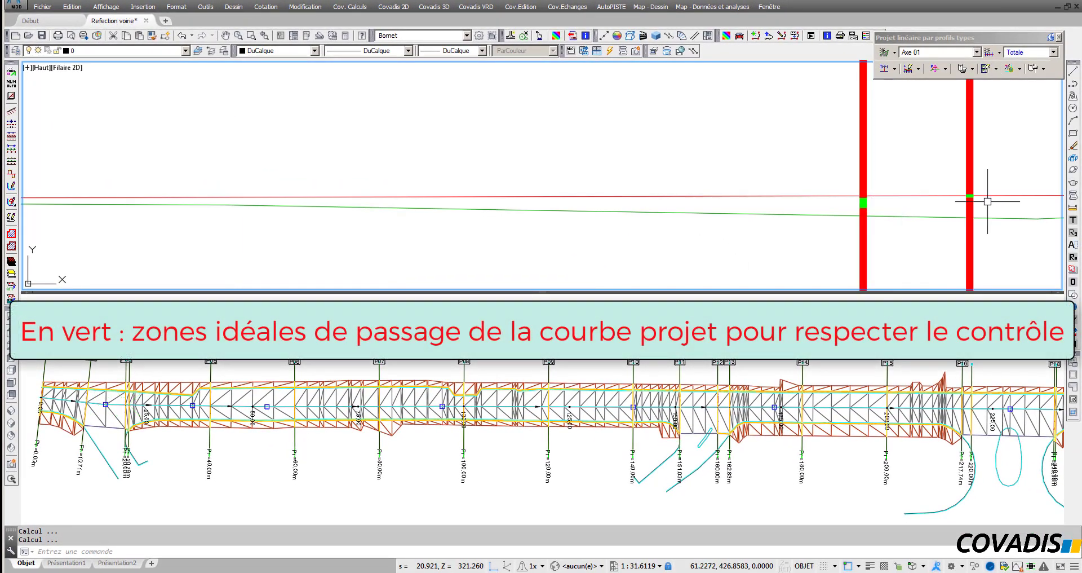
{"action": "middle_click_drag", "start_coordinate": [983, 203], "coordinate": [805, 207]}
{"action": "scroll", "coordinate": [824, 205], "scroll_direction": "down", "scroll_amount": 6}
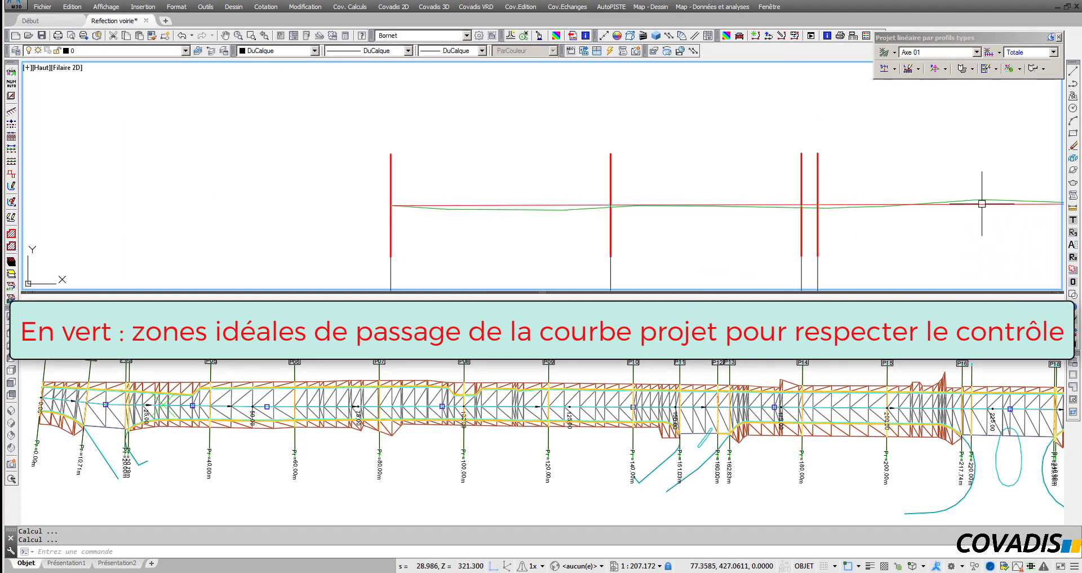
{"action": "scroll", "coordinate": [590, 169], "scroll_direction": "up", "scroll_amount": 3}
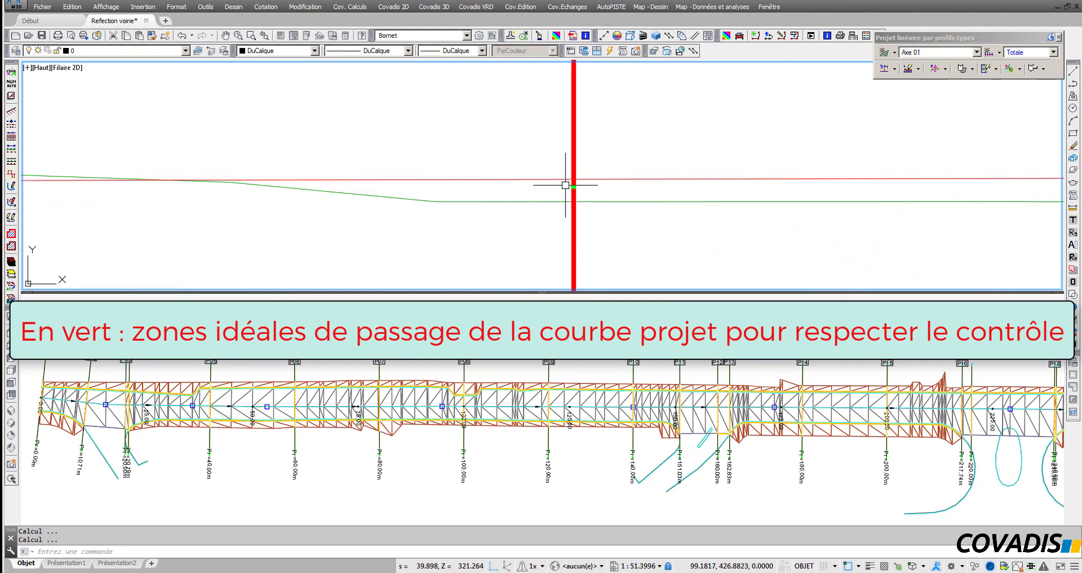
{"action": "scroll", "coordinate": [572, 179], "scroll_direction": "down", "scroll_amount": 5}
{"action": "scroll", "coordinate": [846, 180], "scroll_direction": "up", "scroll_amount": 6}
{"action": "scroll", "coordinate": [782, 162], "scroll_direction": "up", "scroll_amount": 6}
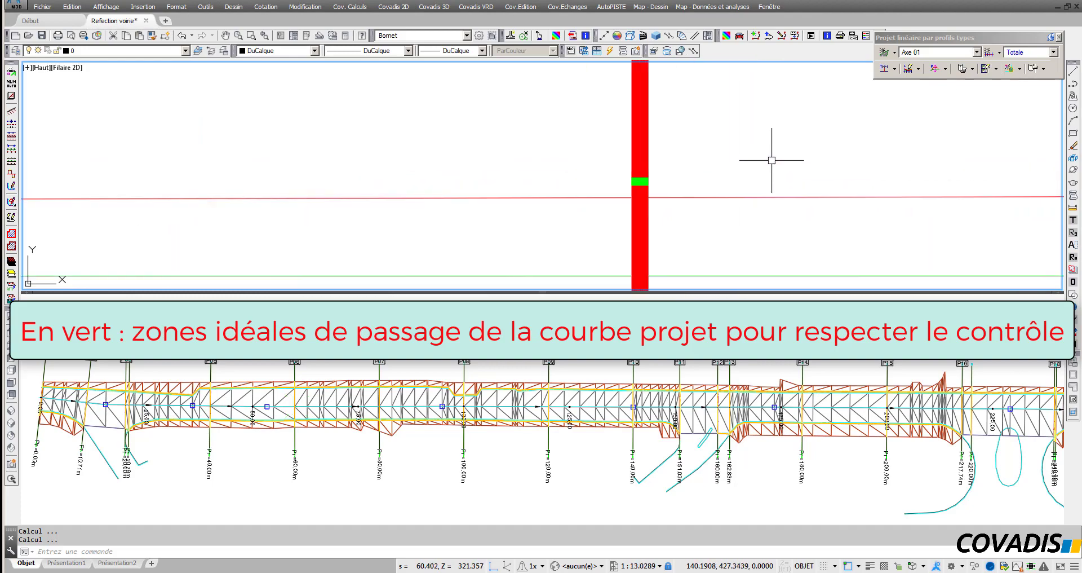
{"action": "scroll", "coordinate": [772, 165], "scroll_direction": "down", "scroll_amount": 9}
{"action": "middle_click_drag", "start_coordinate": [948, 183], "coordinate": [947, 183]}
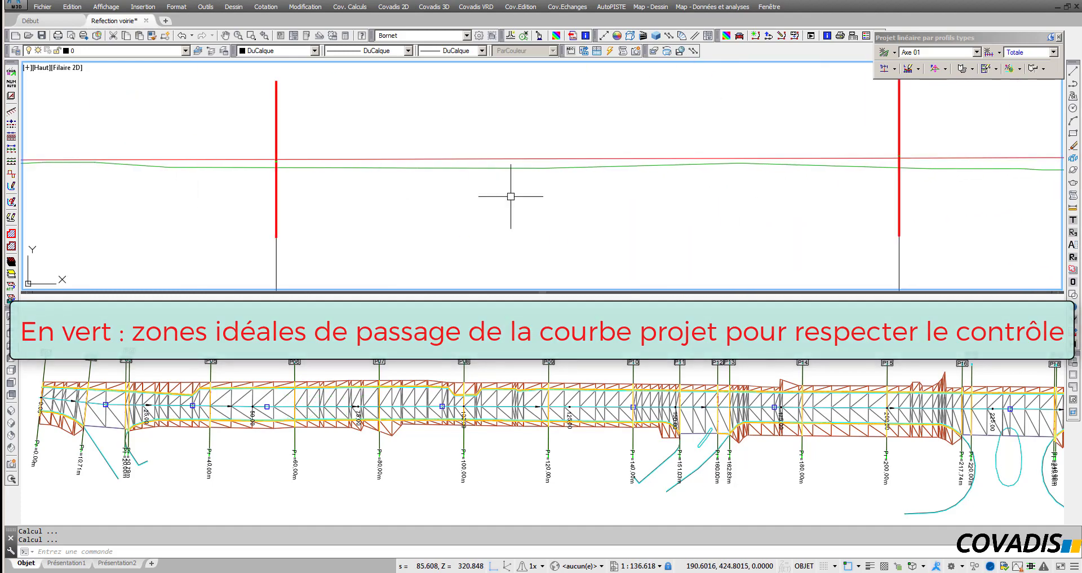
Step: Delete the existing red project curve from the longitudinal profile and accept the removal of its dependent MNT
{"action": "scroll", "coordinate": [898, 150], "scroll_direction": "up", "scroll_amount": 5}
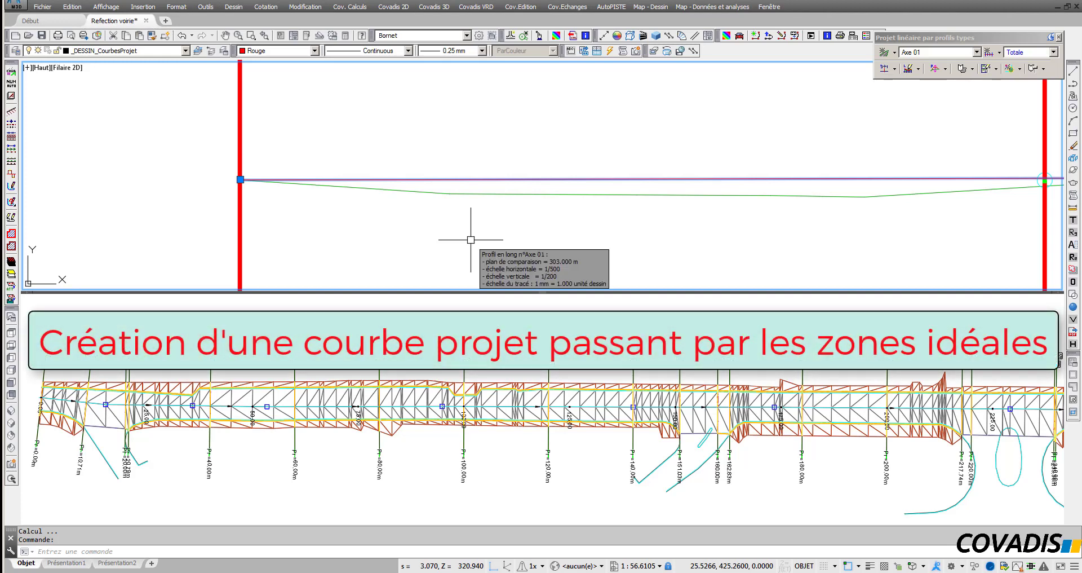
{"action": "key", "text": "Delete"}
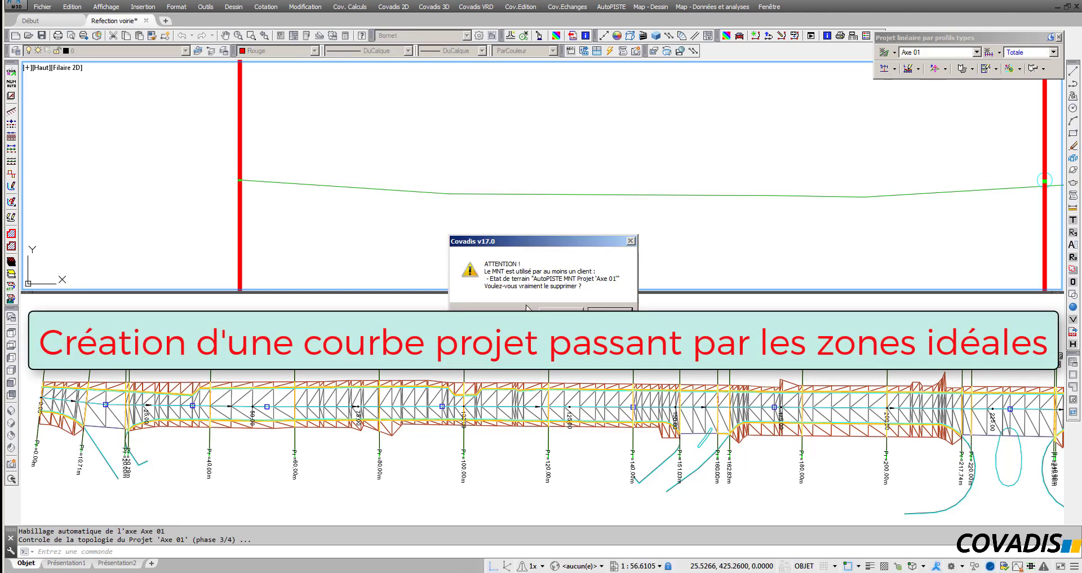
{"action": "left_click", "coordinate": [562, 314]}
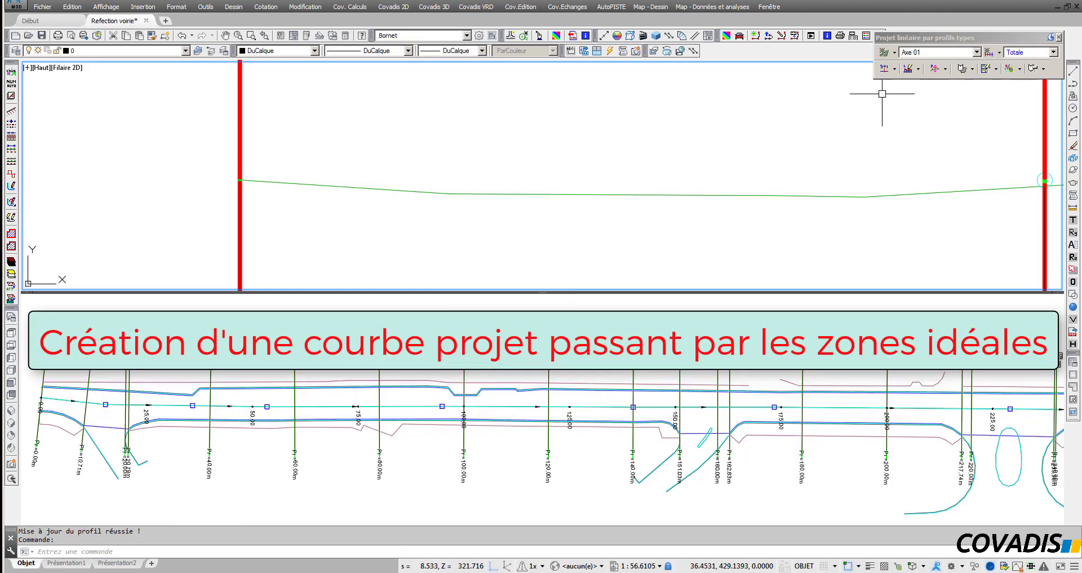
Step: Start a Pente/Rampe project curve in the first profile's green zone, at abscissa about 0.01 m and altitude about 321.26 m
{"action": "left_click", "coordinate": [919, 69]}
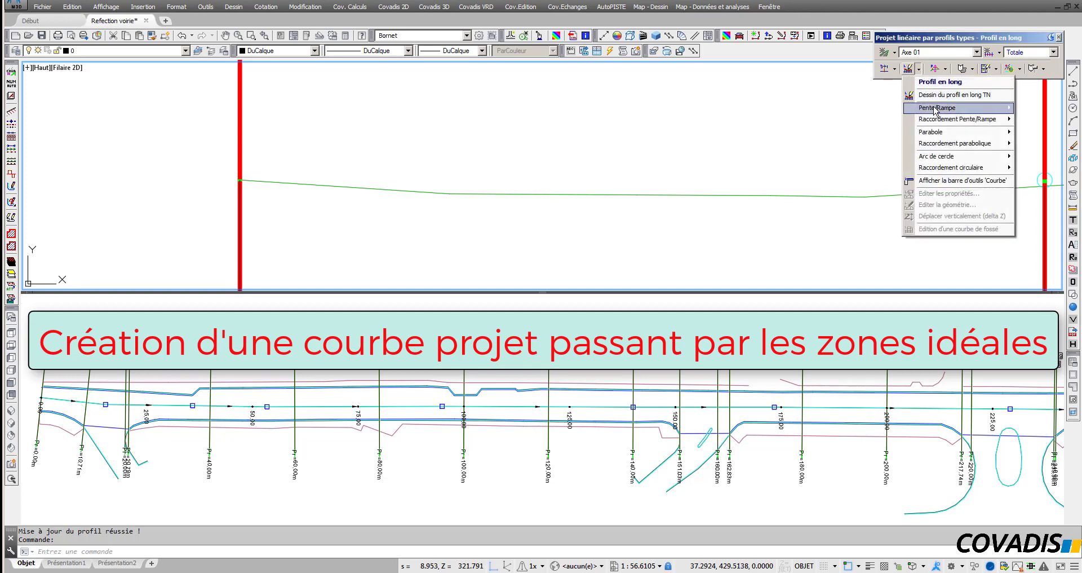
{"action": "left_click", "coordinate": [868, 108]}
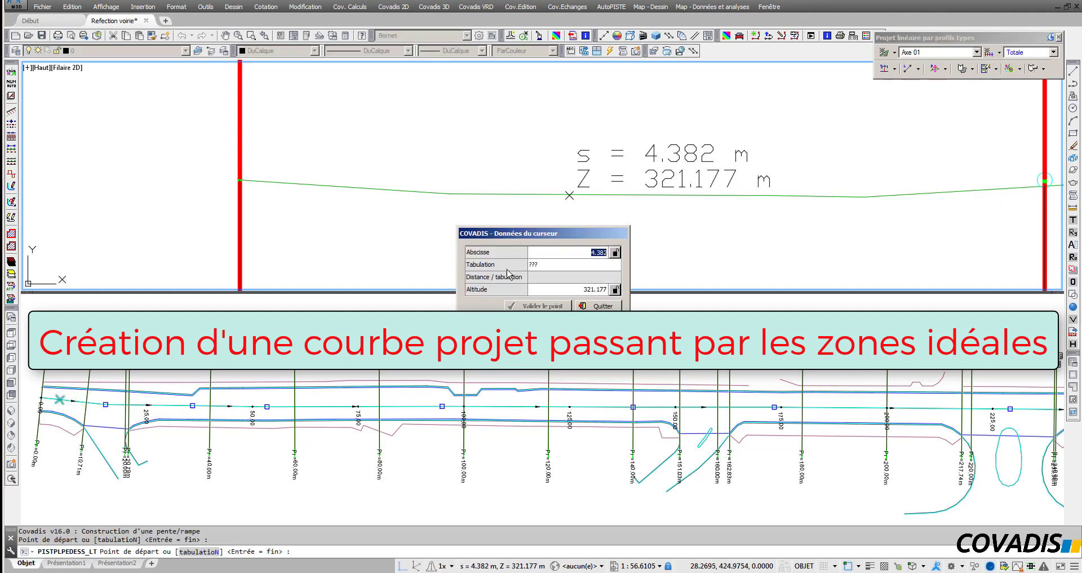
{"action": "scroll", "coordinate": [194, 202], "scroll_direction": "up", "scroll_amount": 5}
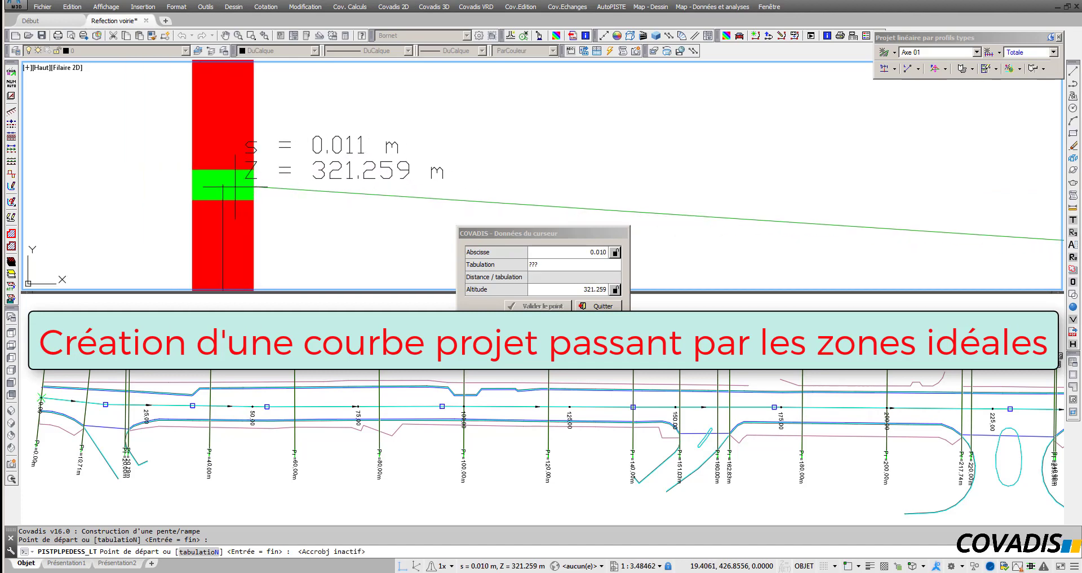
{"action": "left_click", "coordinate": [223, 190]}
Step: Add the curve's next point inside the green zone of profile P02, at an altitude of about 321.25 m
{"action": "scroll", "coordinate": [327, 186], "scroll_direction": "down", "scroll_amount": 5}
{"action": "middle_click_drag", "start_coordinate": [785, 204], "coordinate": [211, 194]}
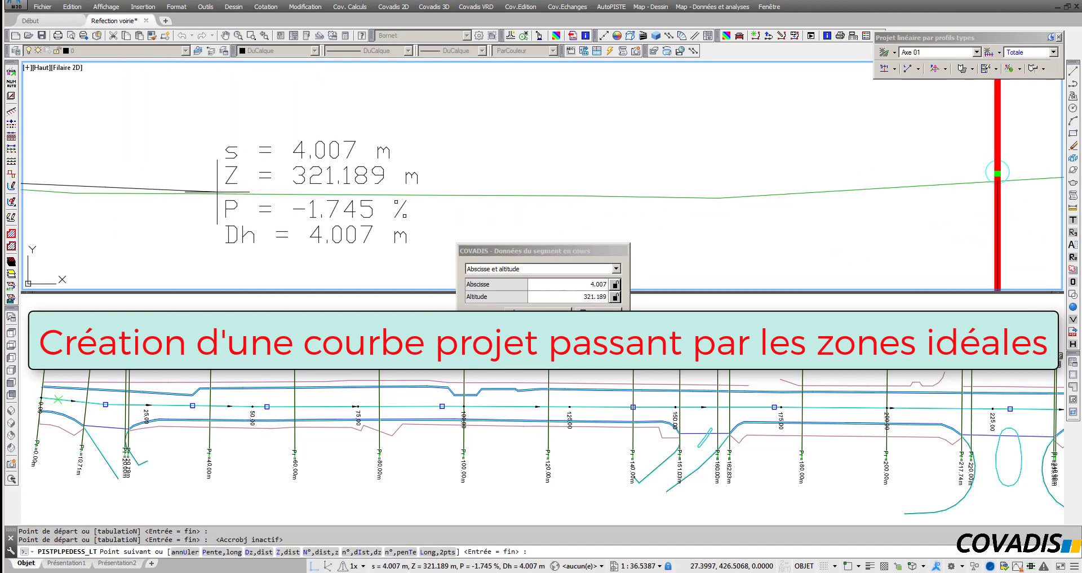
{"action": "scroll", "coordinate": [435, 181], "scroll_direction": "down", "scroll_amount": 5}
{"action": "scroll", "coordinate": [572, 175], "scroll_direction": "up", "scroll_amount": 6}
{"action": "scroll", "coordinate": [601, 203], "scroll_direction": "up", "scroll_amount": 5}
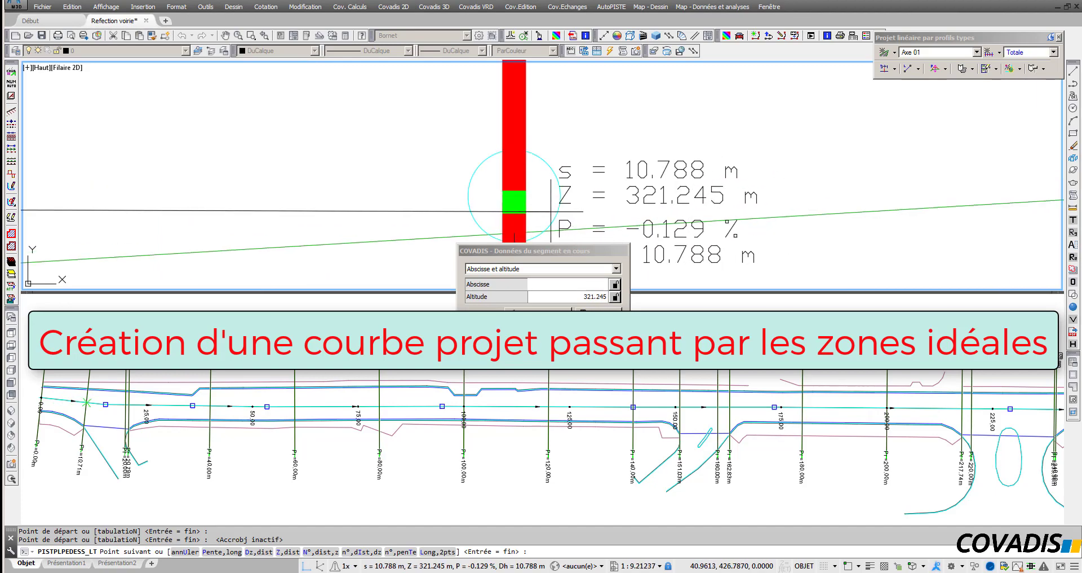
{"action": "left_click", "coordinate": [513, 202]}
Step: Continue the curve through the green zones to the last profile, ending at abscissa about 418.59 m and altitude about 321.81 m, and finish it
{"action": "scroll", "coordinate": [571, 194], "scroll_direction": "down", "scroll_amount": 4}
{"action": "middle_click_drag", "start_coordinate": [981, 195], "coordinate": [280, 201]}
{"action": "scroll", "coordinate": [542, 195], "scroll_direction": "up", "scroll_amount": 6}
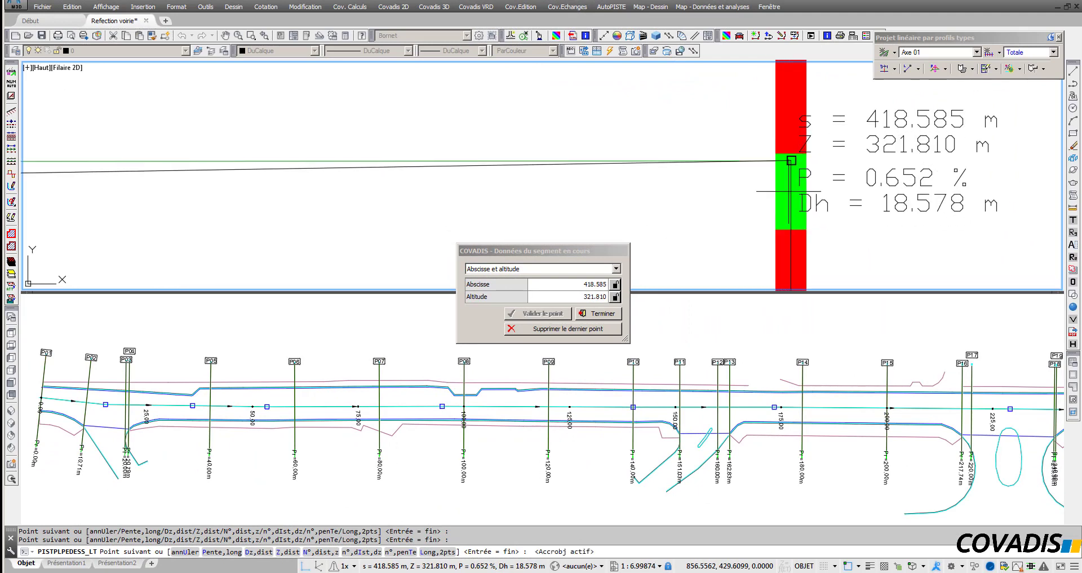
{"action": "left_click", "coordinate": [791, 160]}
{"action": "key", "text": "Return"}
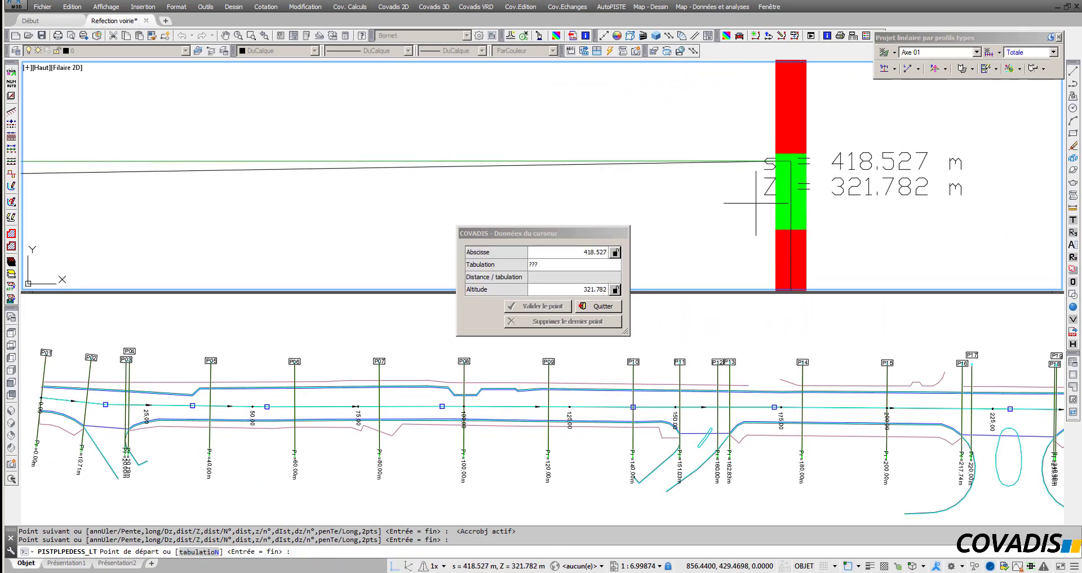
{"action": "key", "text": "Return"}
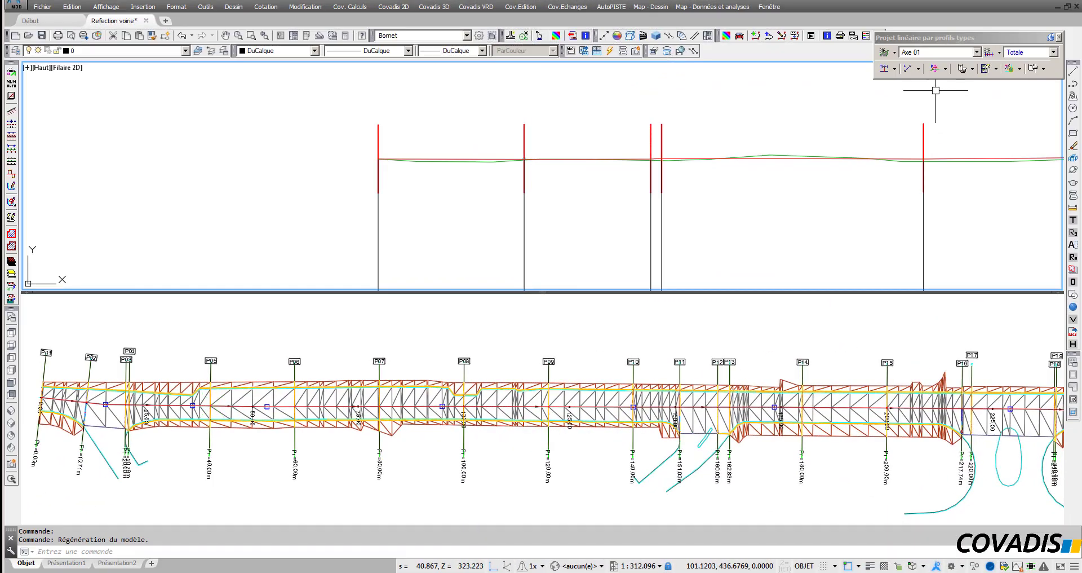
Step: Reopen the project altitude simulation and check the sidewalk slope controls of Profil P02, P05 and P12 in single-profile mode
{"action": "left_click", "coordinate": [936, 68]}
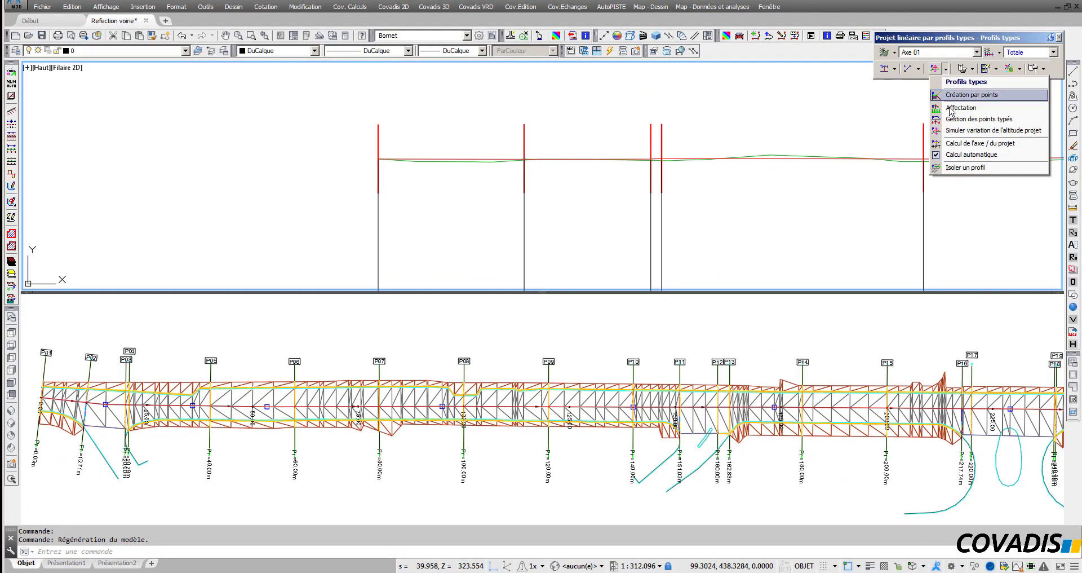
{"action": "left_click", "coordinate": [951, 133]}
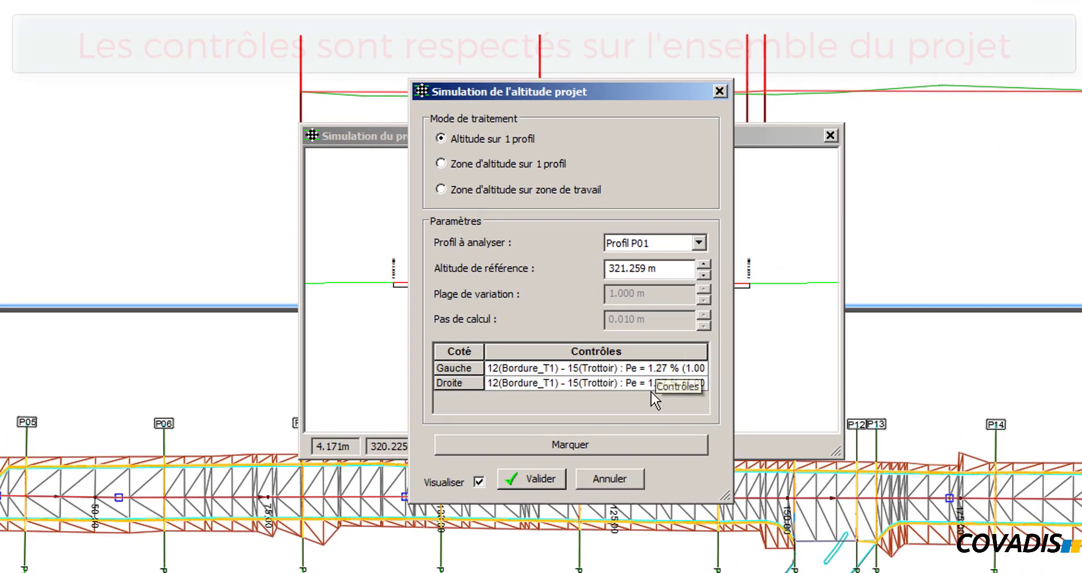
{"action": "left_click", "coordinate": [699, 243]}
{"action": "left_click", "coordinate": [677, 265]}
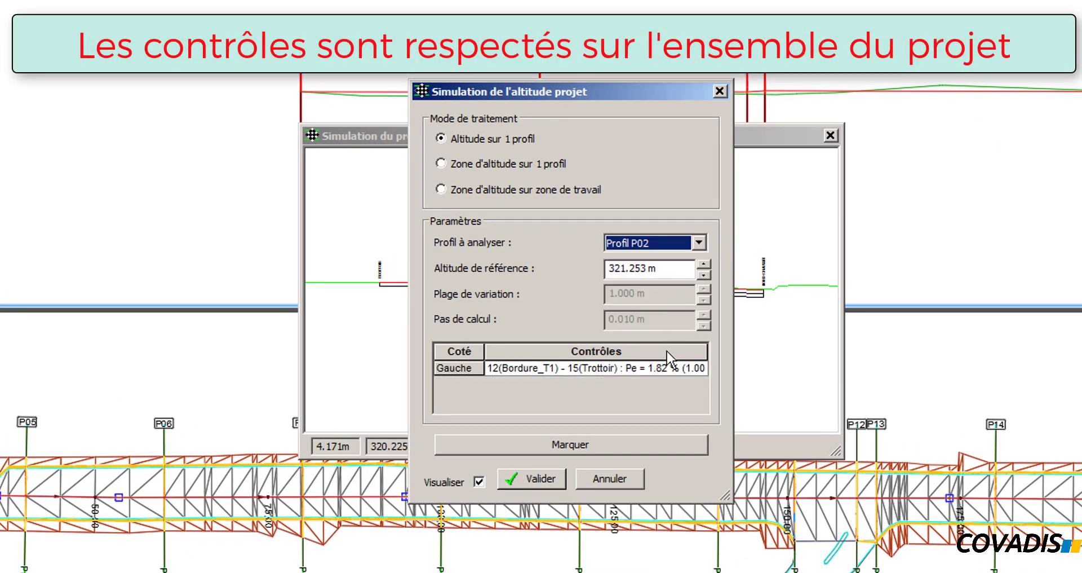
{"action": "left_click", "coordinate": [699, 242]}
{"action": "left_click", "coordinate": [682, 297]}
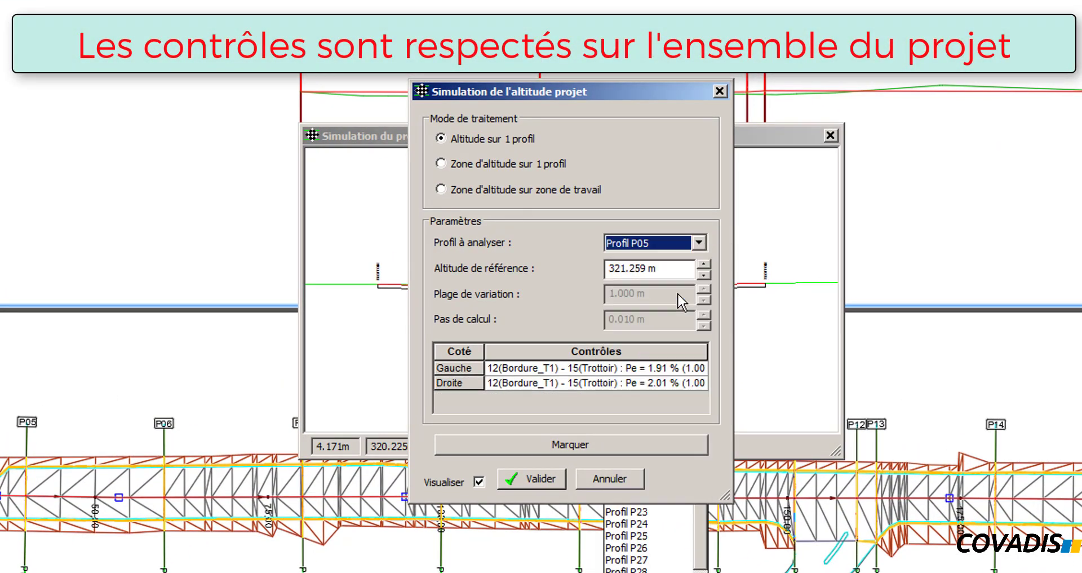
{"action": "left_click", "coordinate": [699, 243]}
{"action": "left_click", "coordinate": [687, 342]}
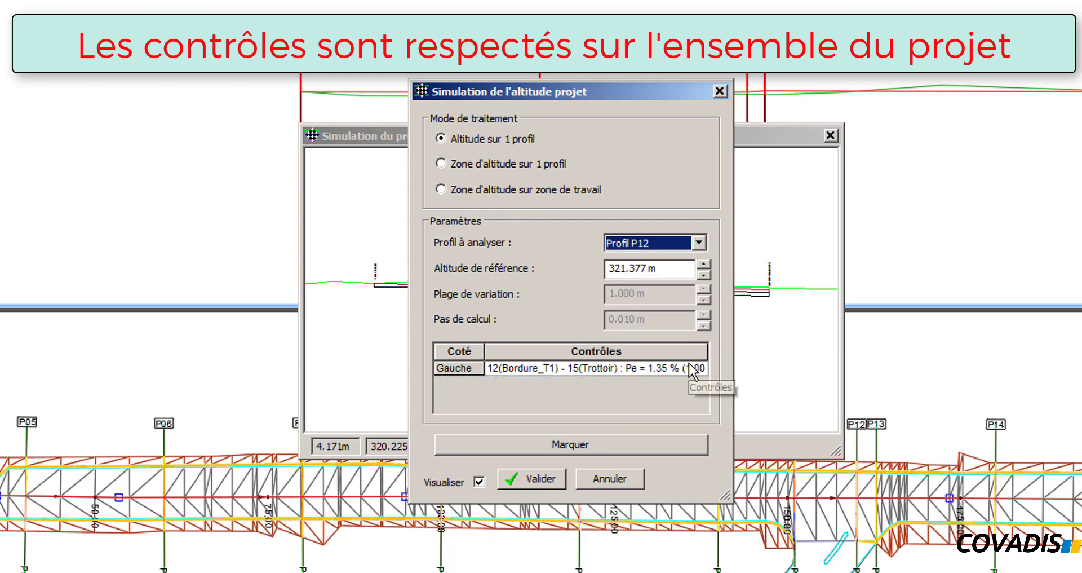